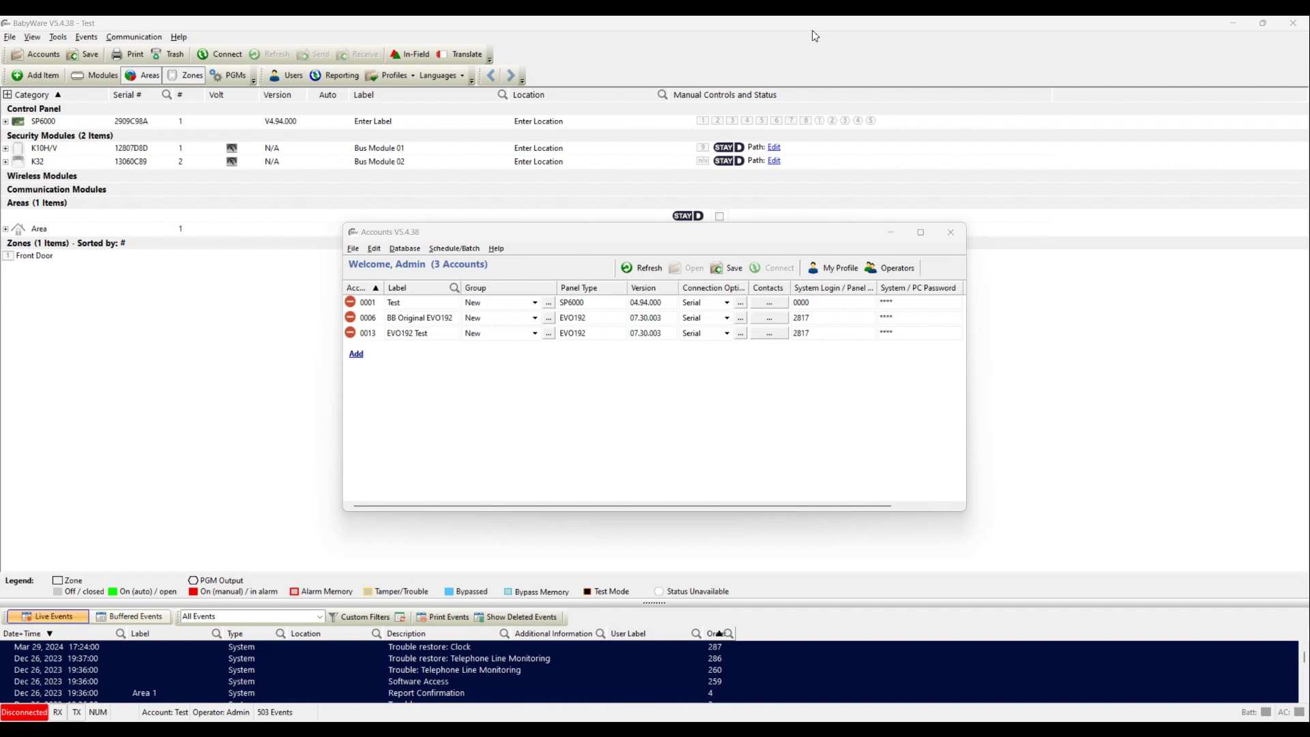
Step: Add a new account labelled Demo with panel type EVO192
left_click(356, 355)
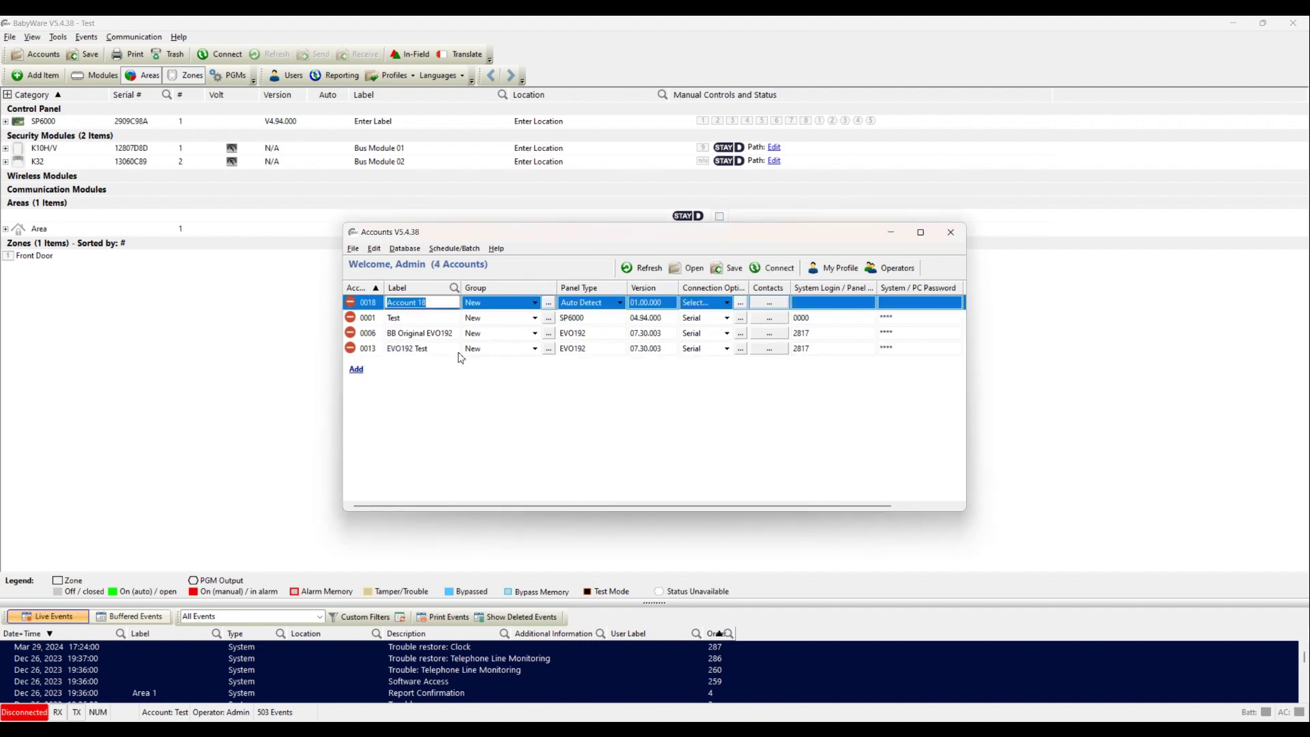
type("Demo")
left_click(611, 309)
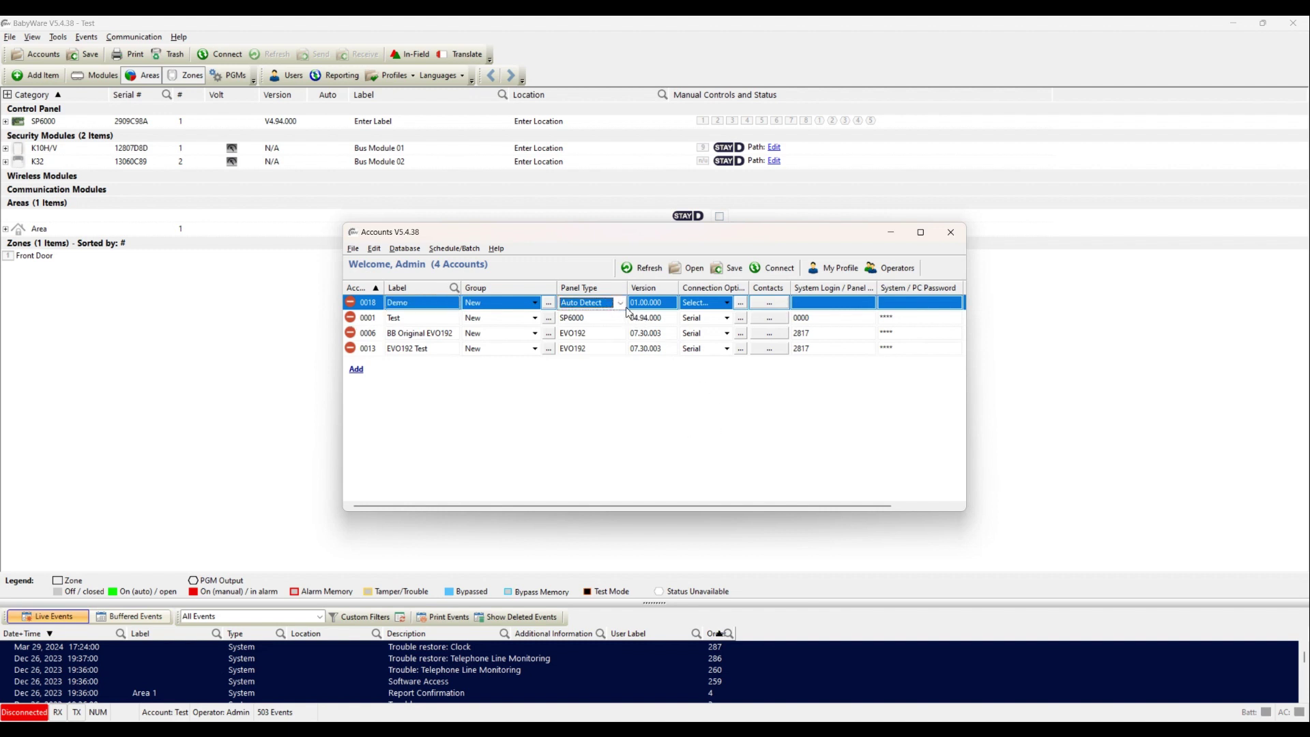
left_click(620, 303)
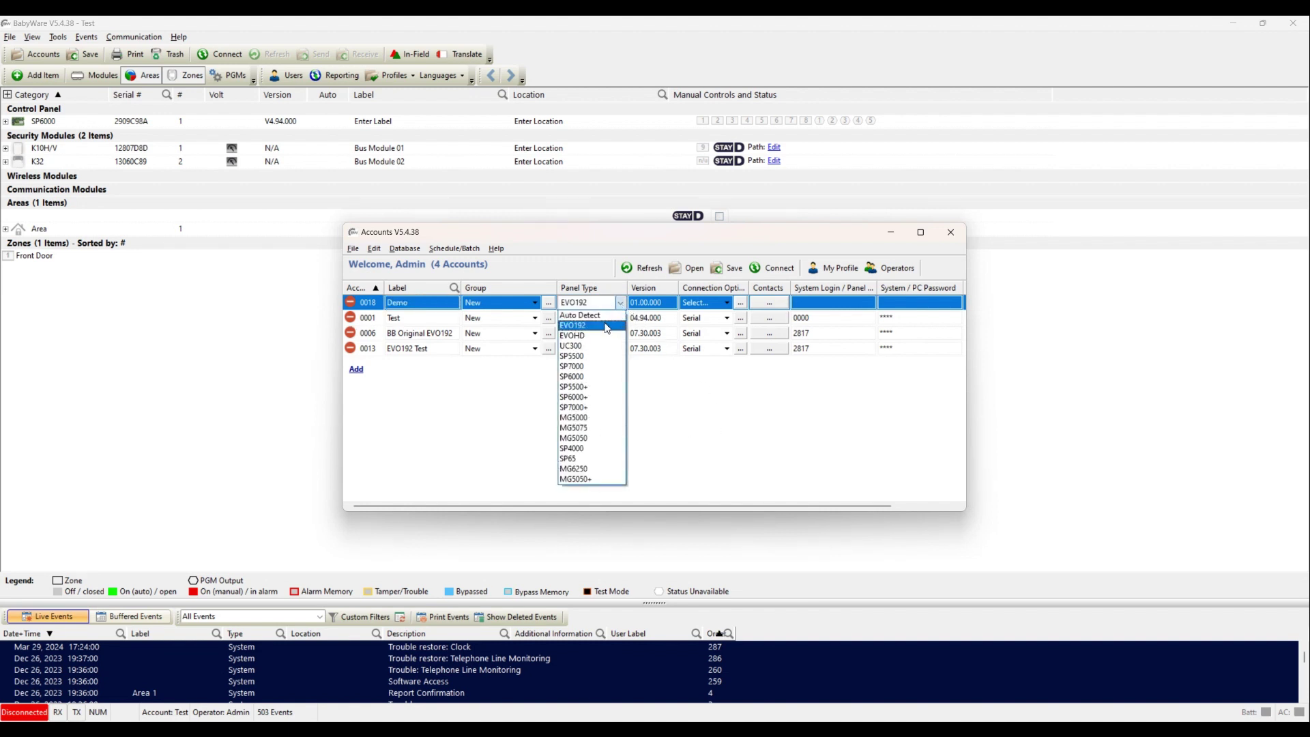
left_click(608, 326)
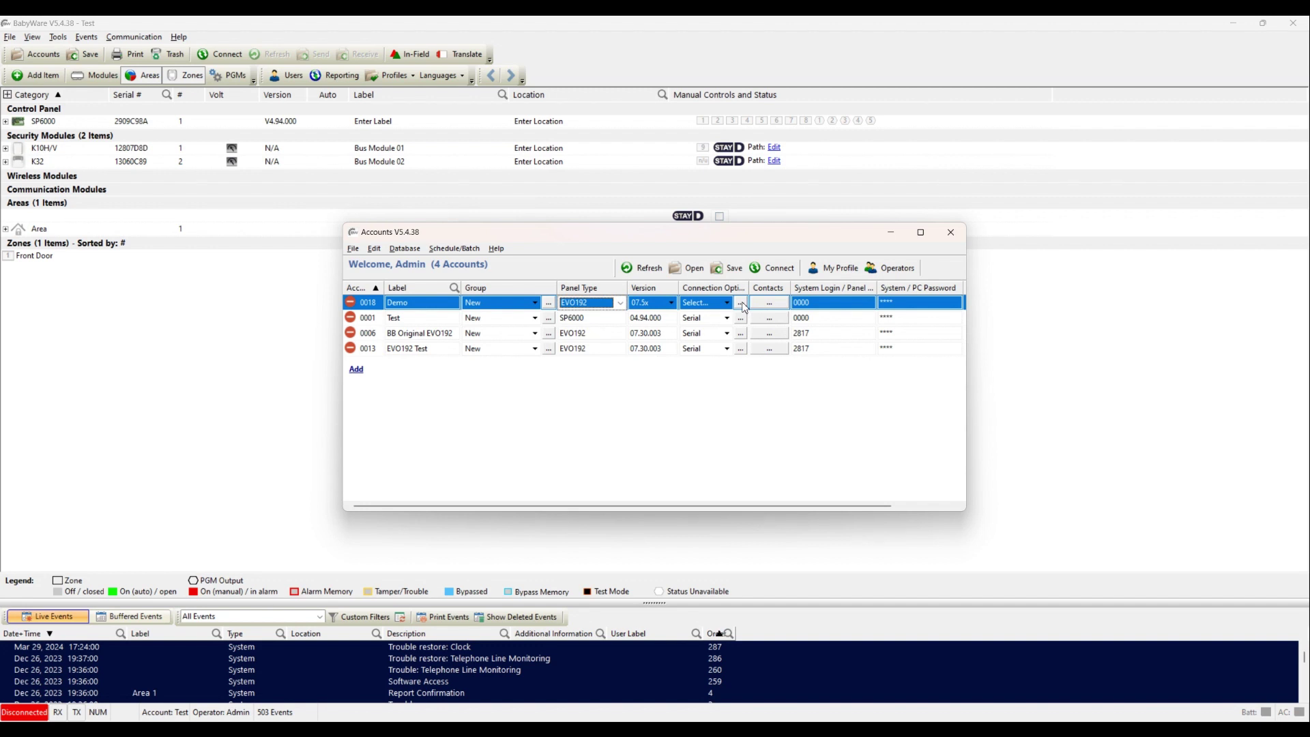
Step: Enter the Demo account's panel system login and password, then bring up its connection settings
left_click(803, 308)
type("2")
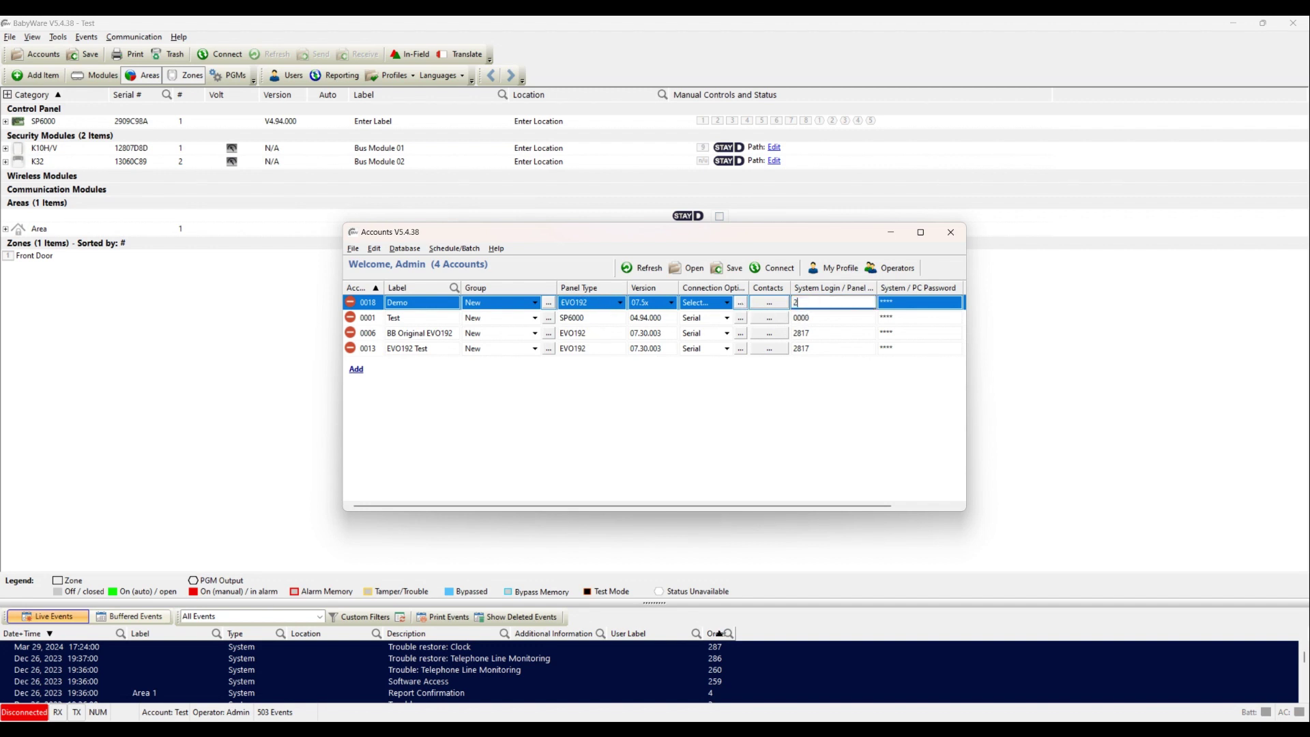
type("817")
key("Tab")
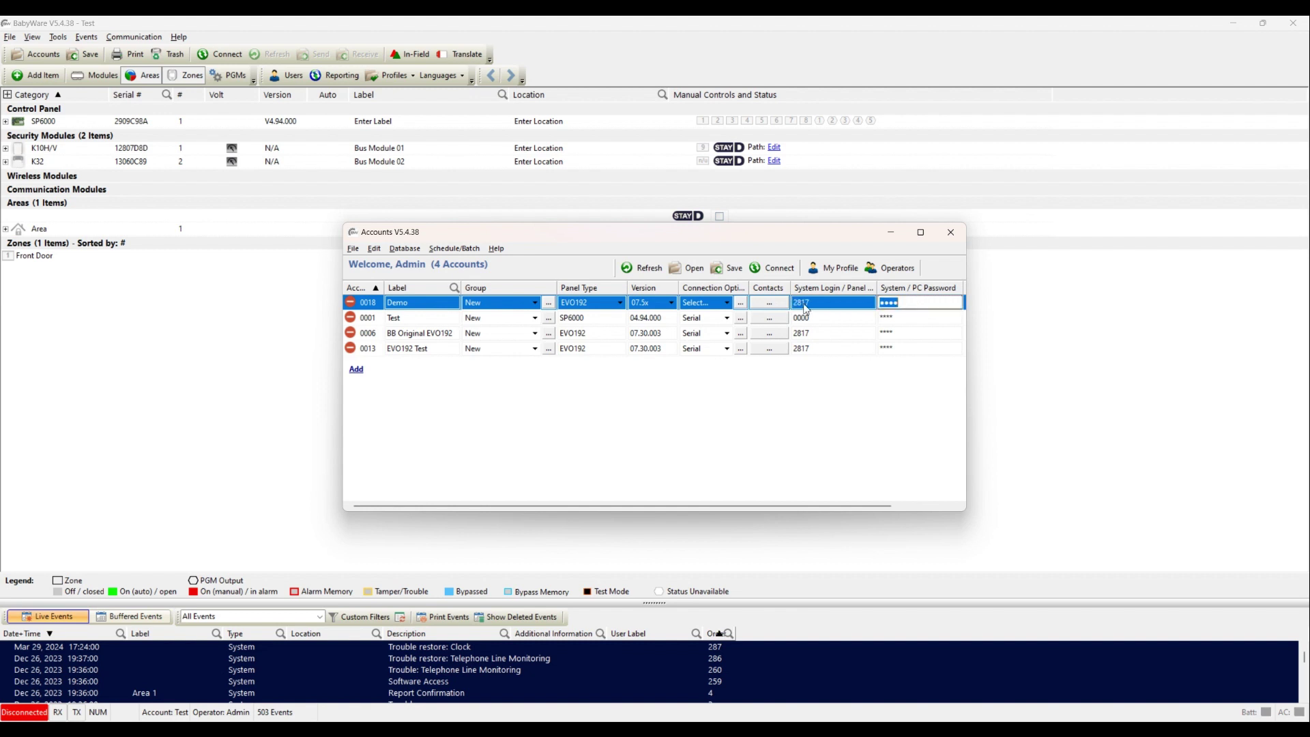
type("0000")
left_click(785, 275)
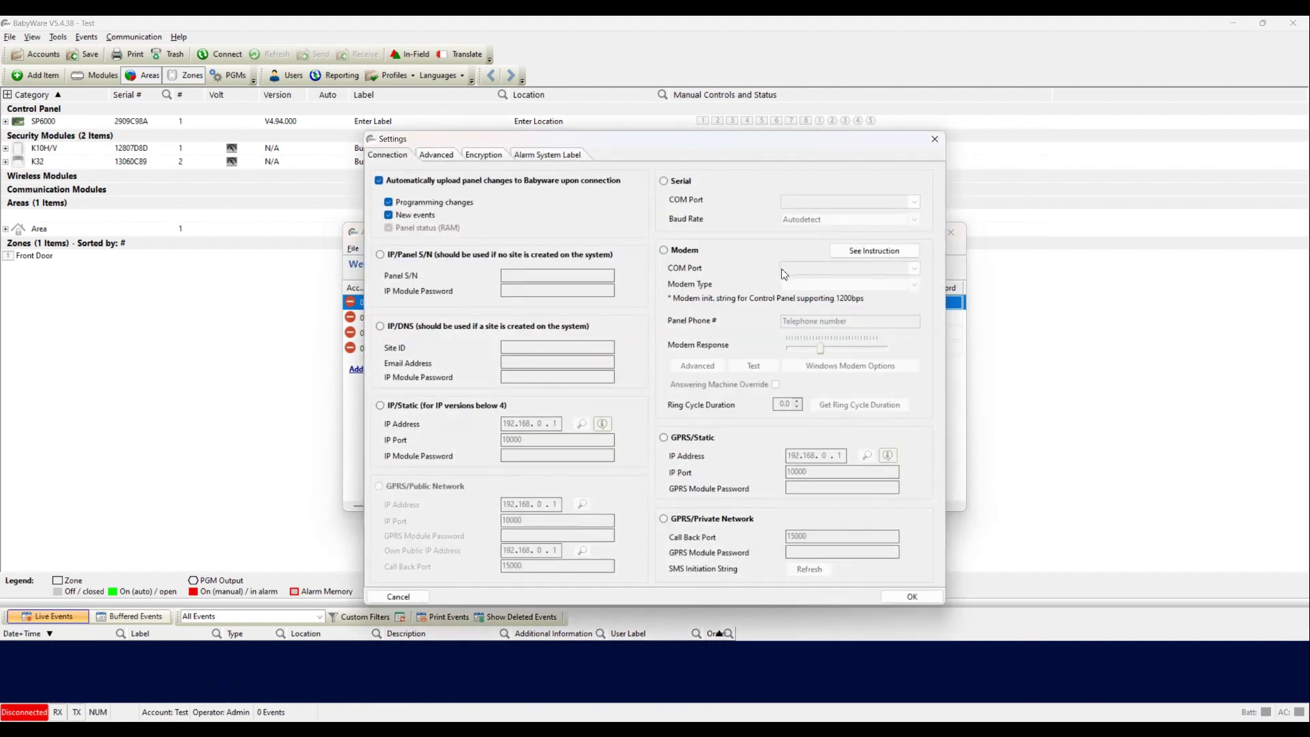
Step: Set a serial connection on USB Serial Port (COM8), save it, and connect to the Demo panel
left_click(673, 184)
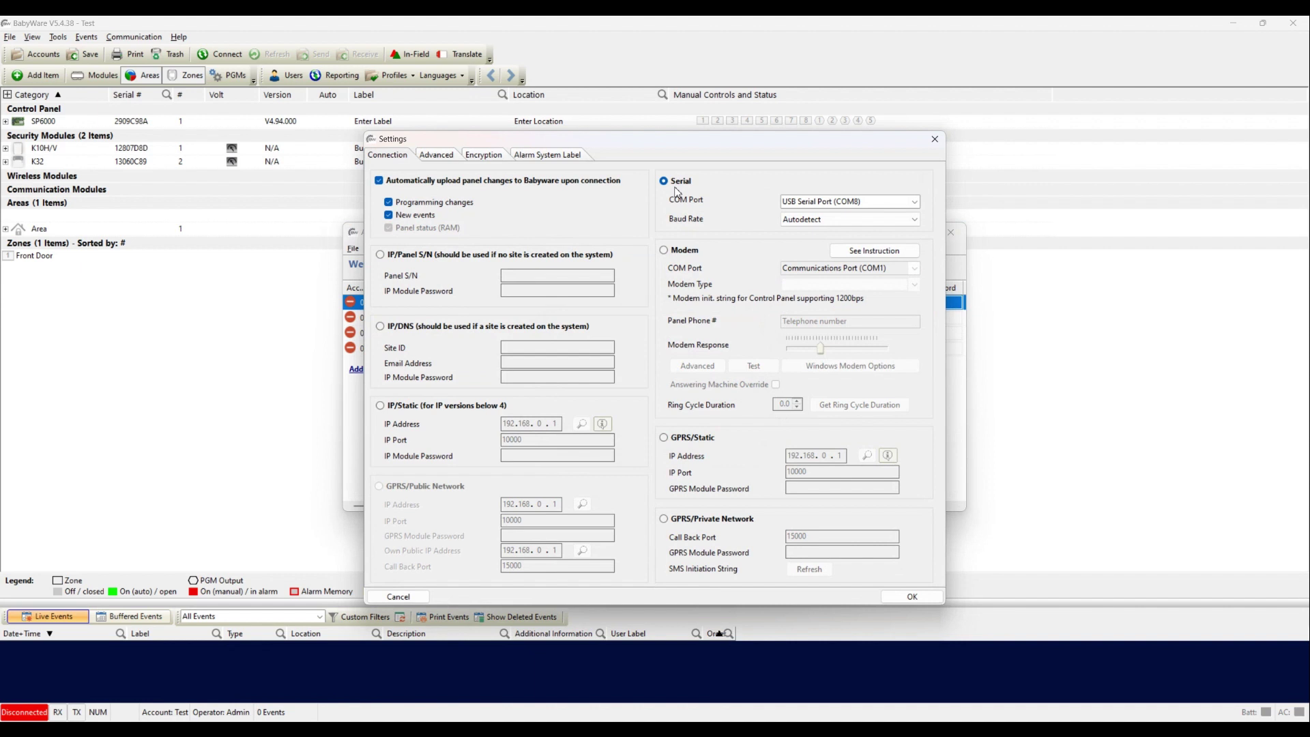
left_click(834, 203)
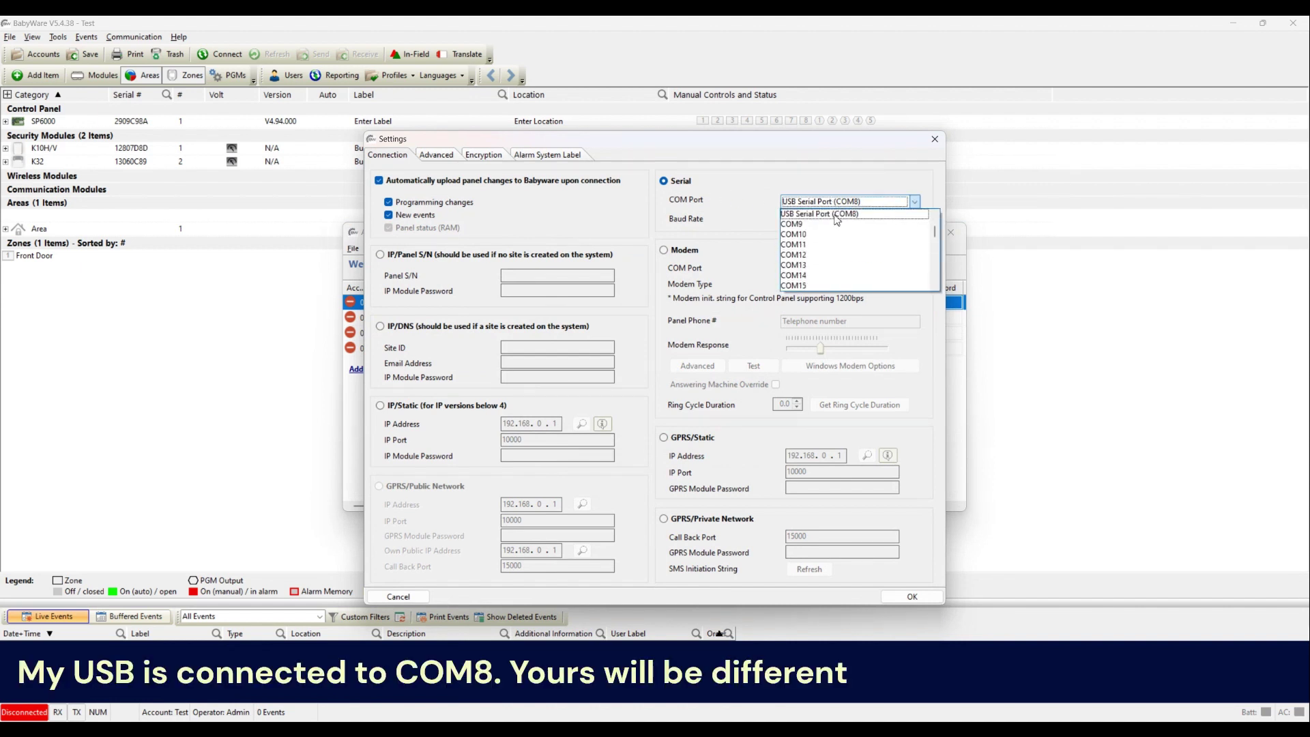
left_click(834, 214)
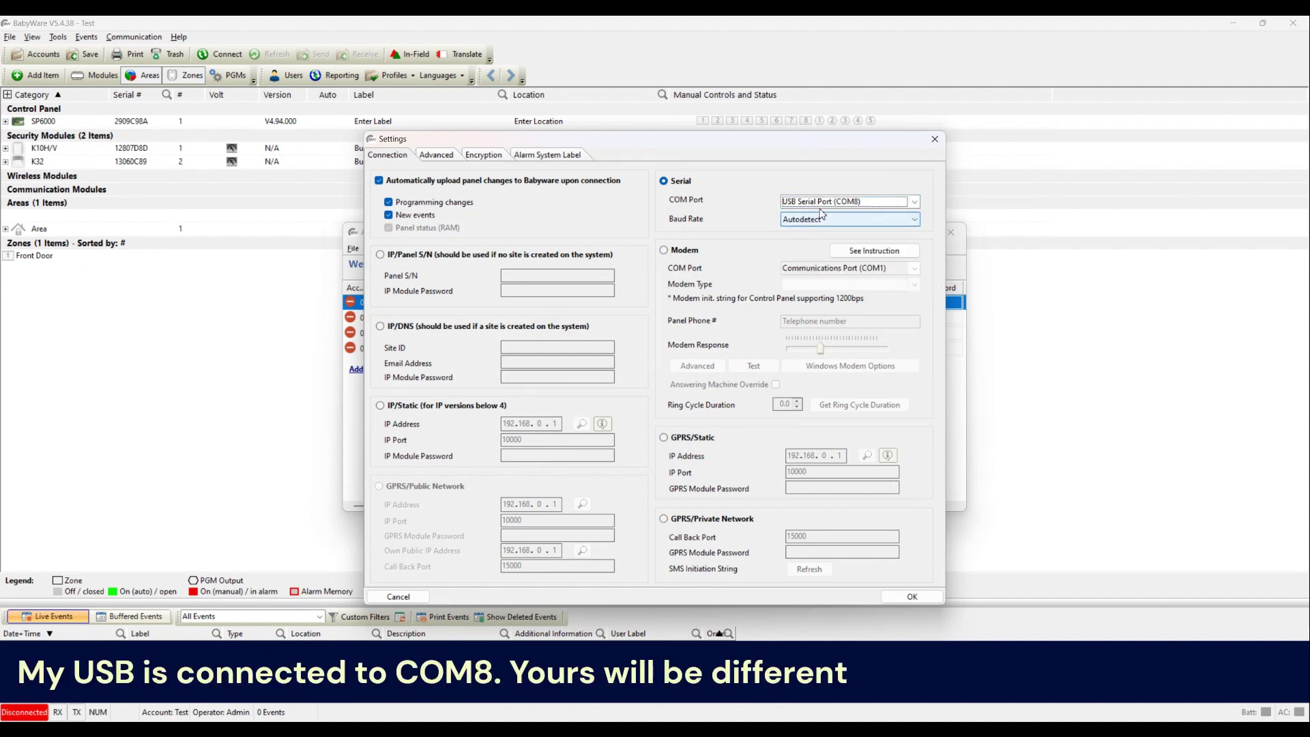
left_click(916, 202)
scroll(937, 232, "up", 2)
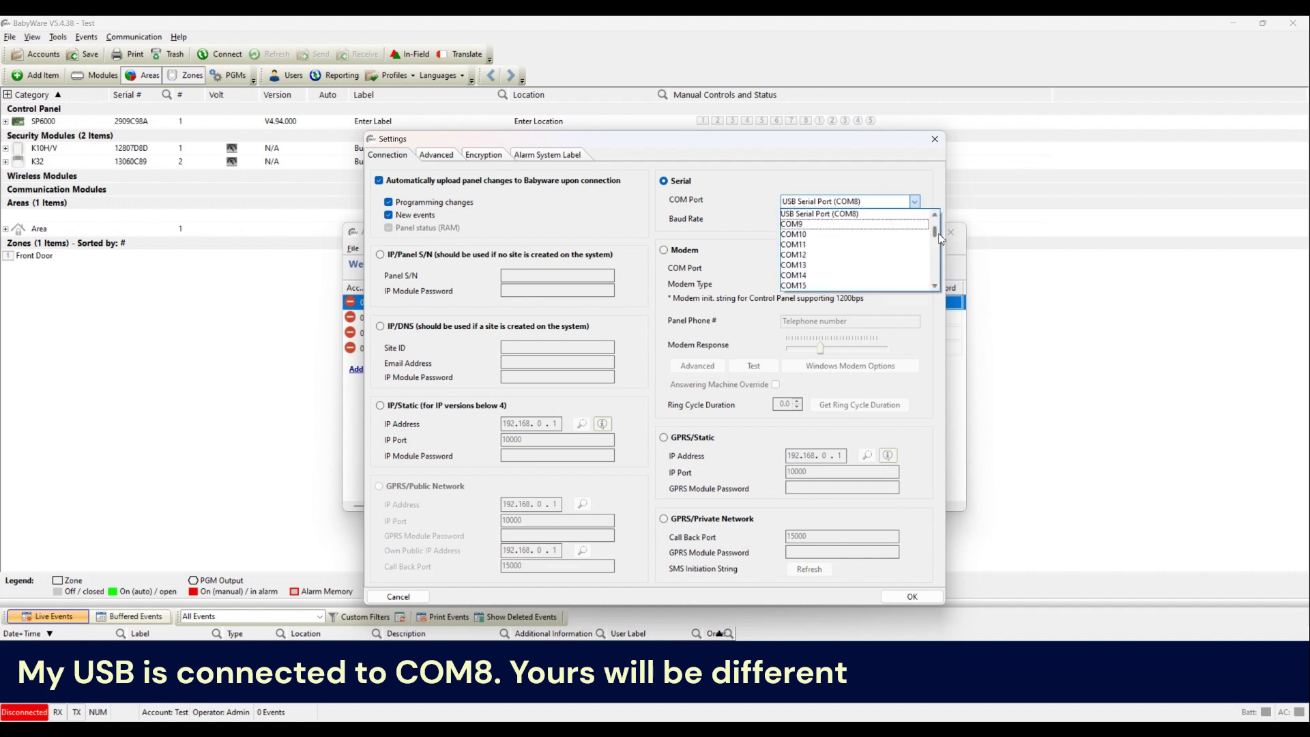
scroll(937, 232, "down", 2)
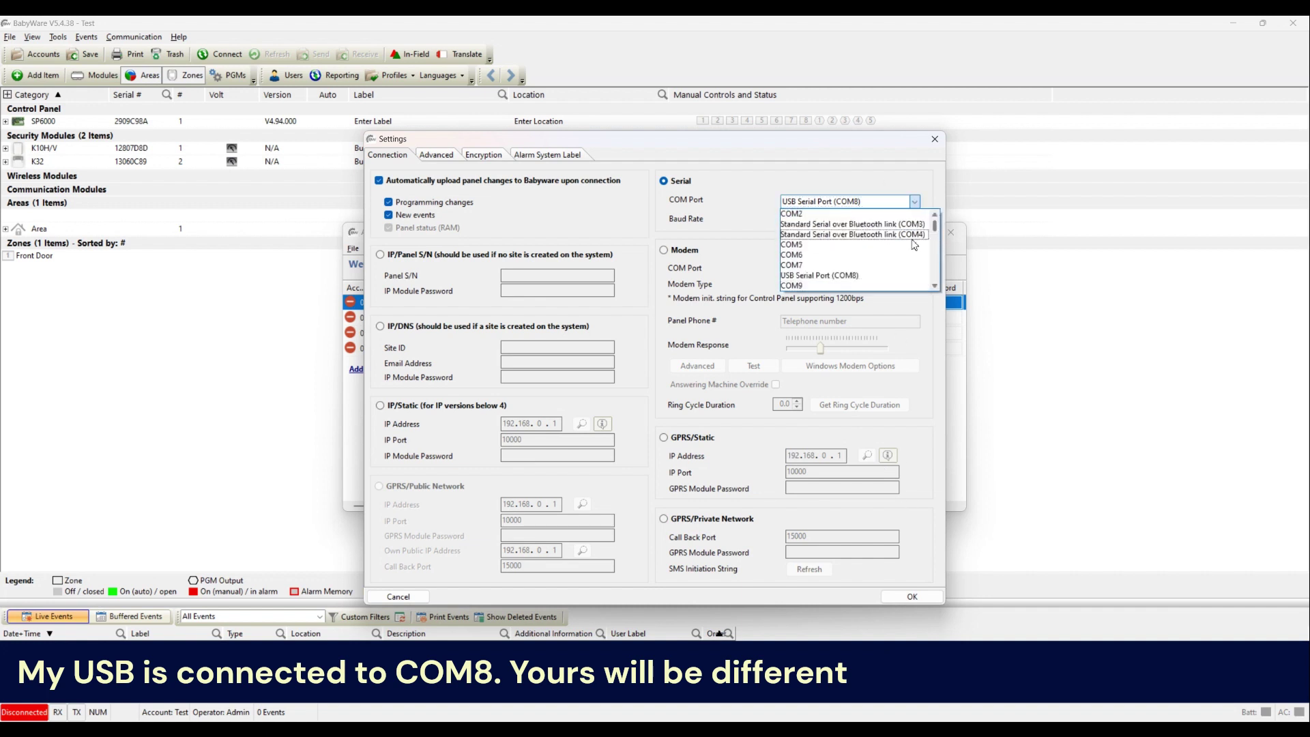
left_click(871, 274)
left_click(913, 597)
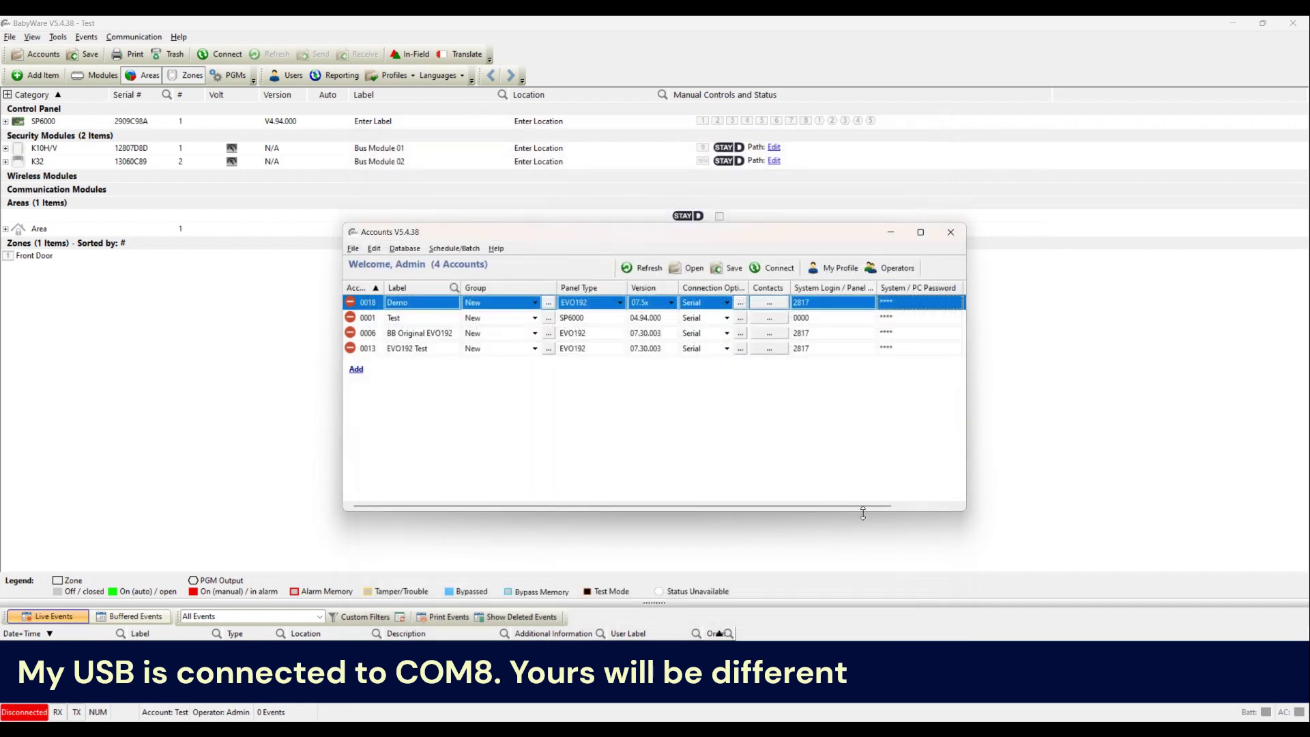
left_click(759, 272)
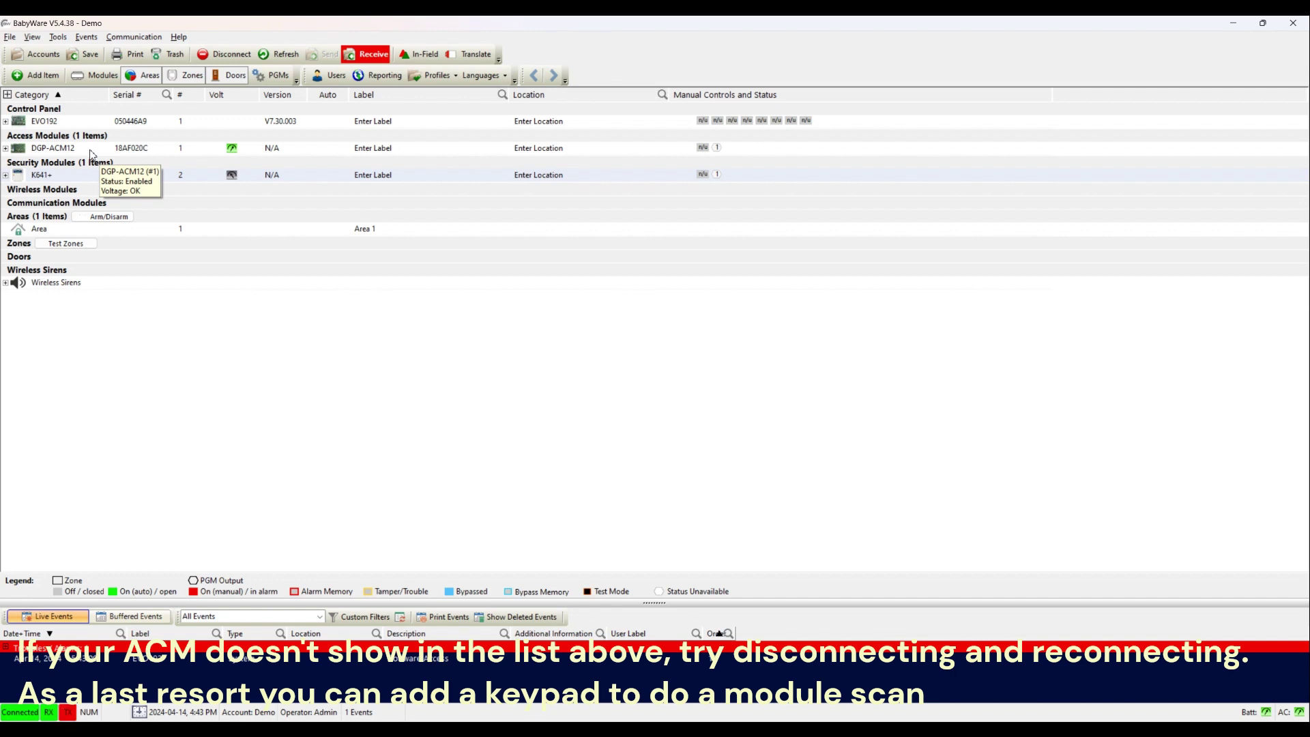
Step: Wait while the EVO192 panel loads its DGP-ACM12 module and K641+ keypad
mouse_move(91, 178)
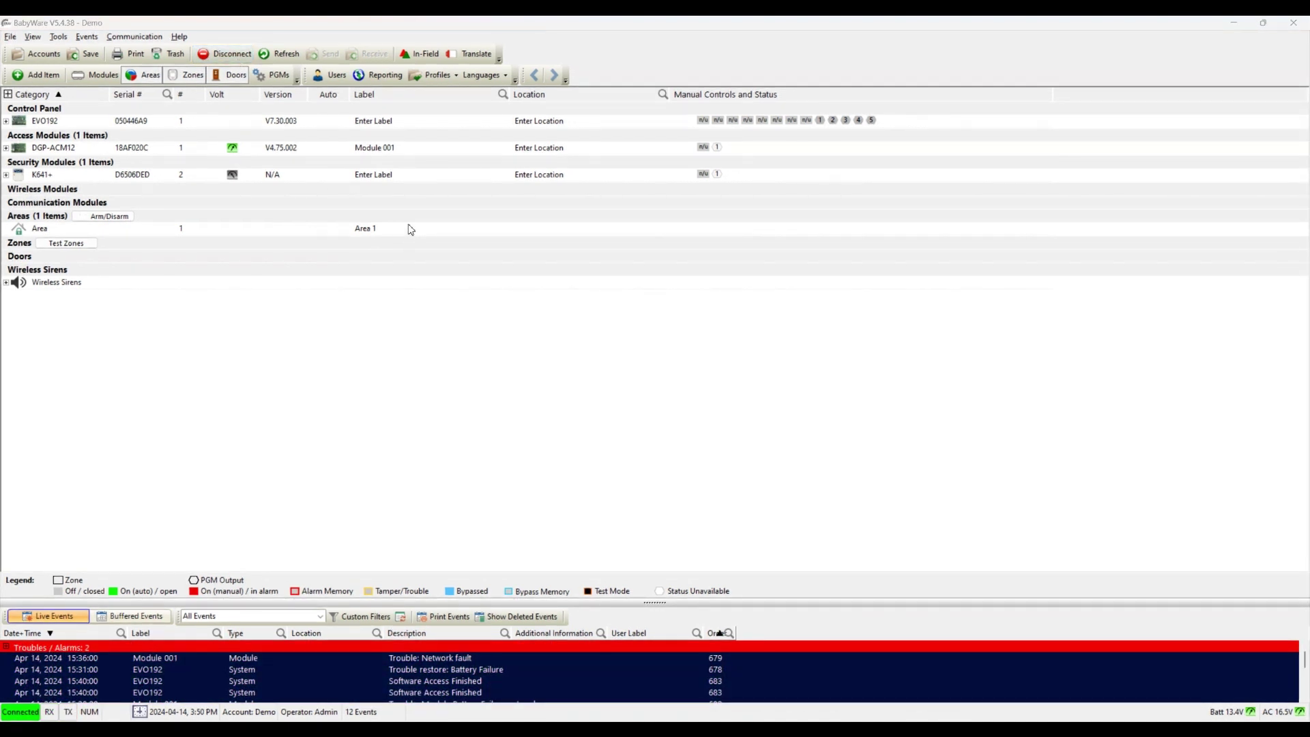
mouse_move(283, 127)
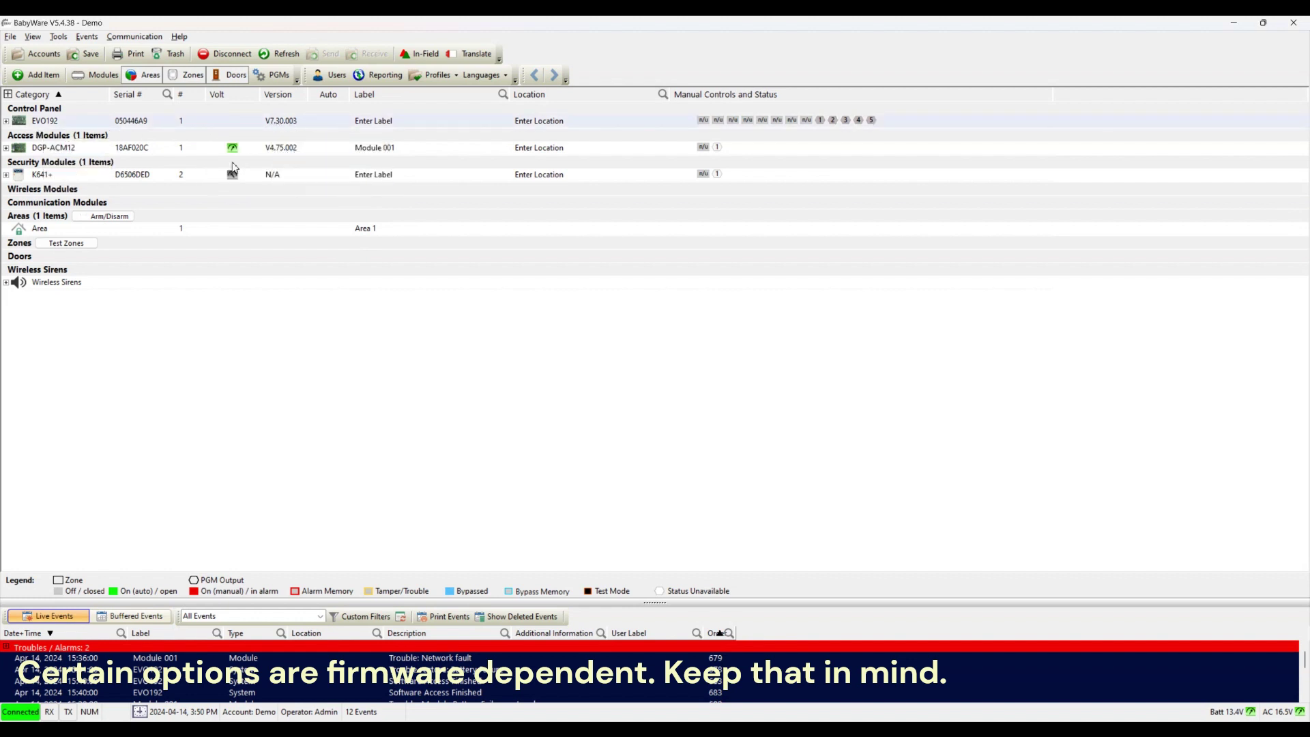
mouse_move(46, 154)
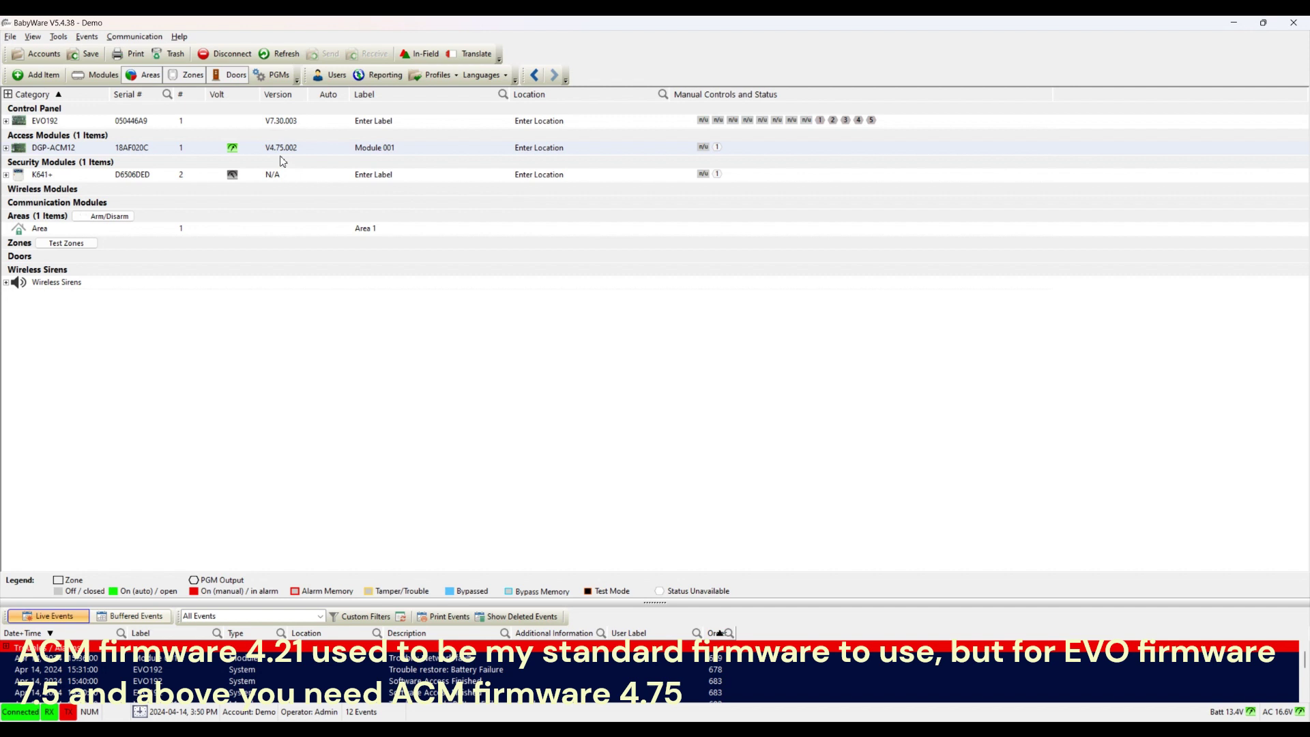
mouse_move(281, 155)
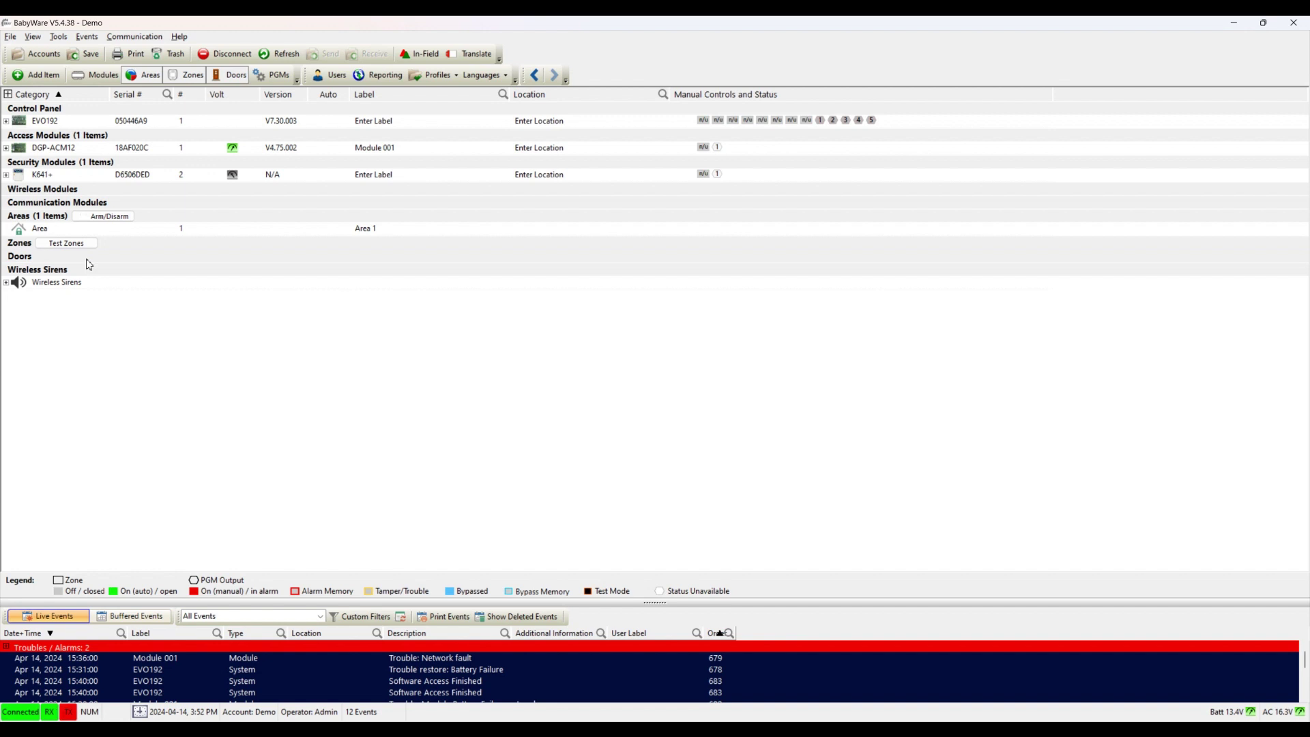
Step: Add two doors, then delete Door 02 so only Door 01 remains
right_click(126, 264)
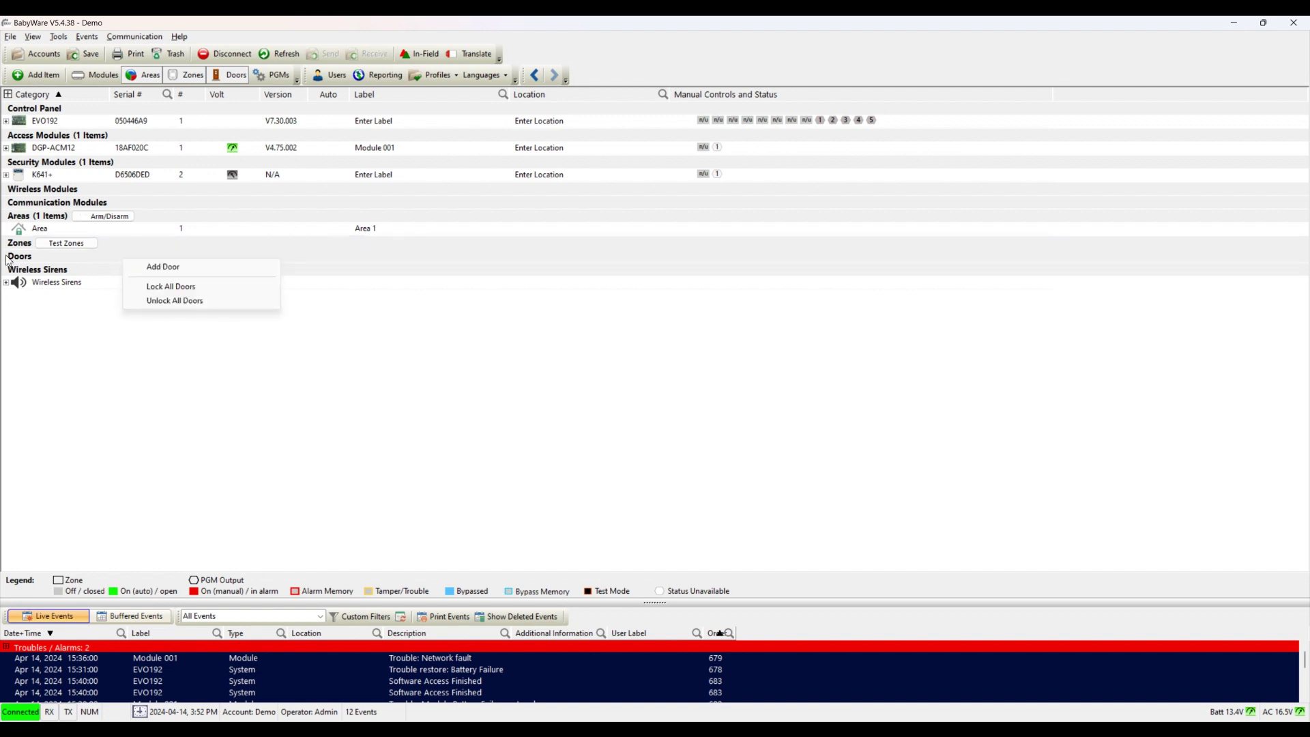
left_click(150, 269)
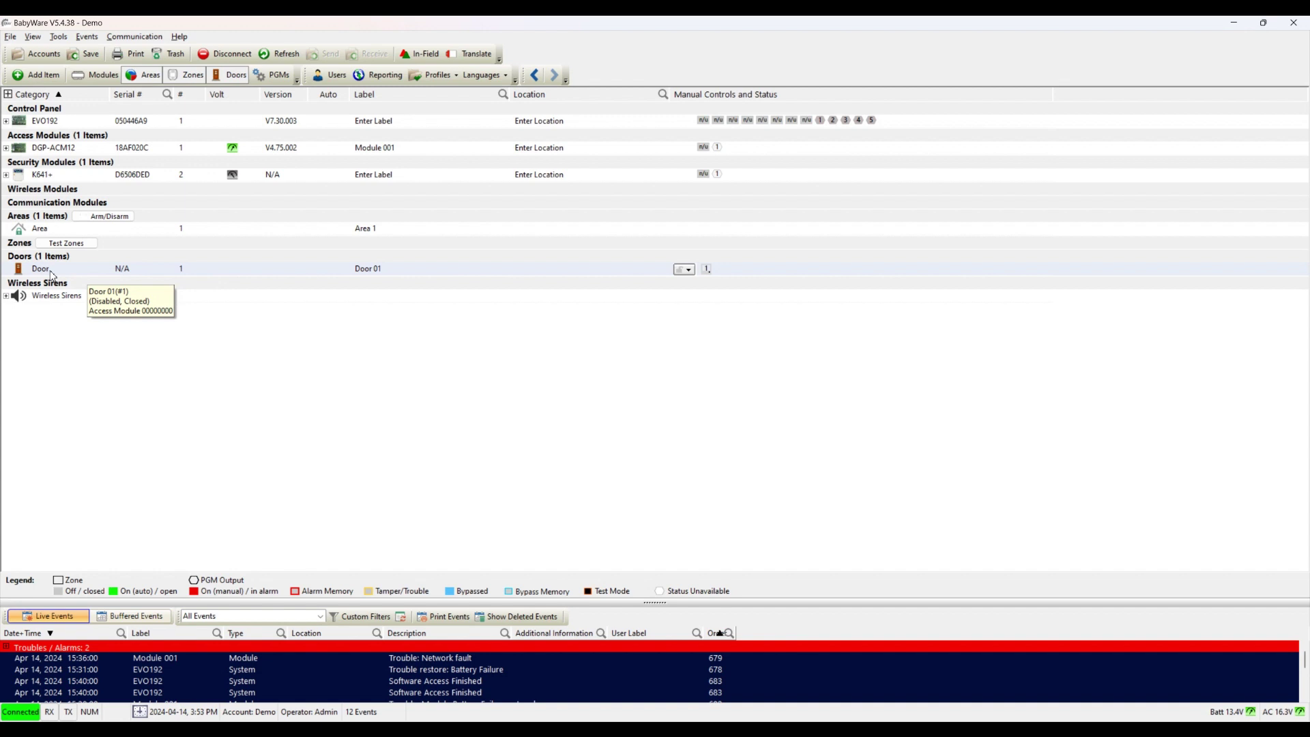
right_click(119, 258)
left_click(134, 265)
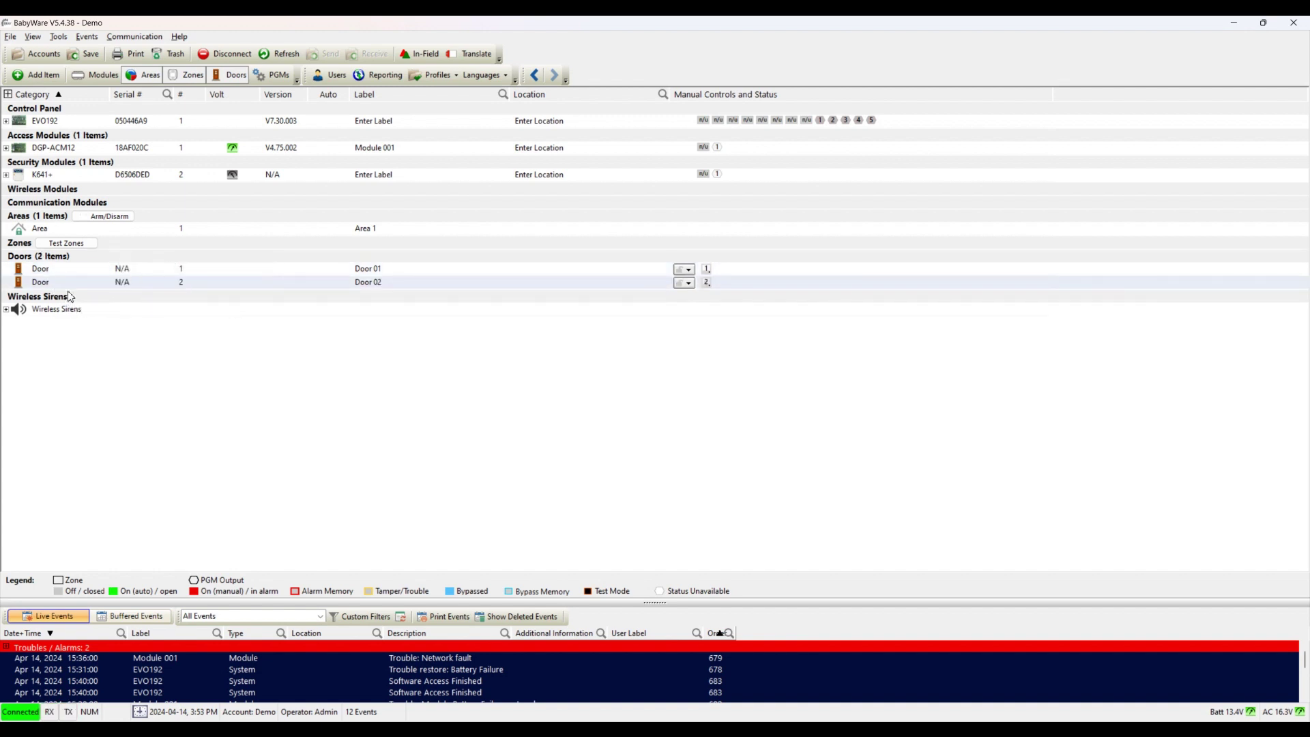
right_click(86, 282)
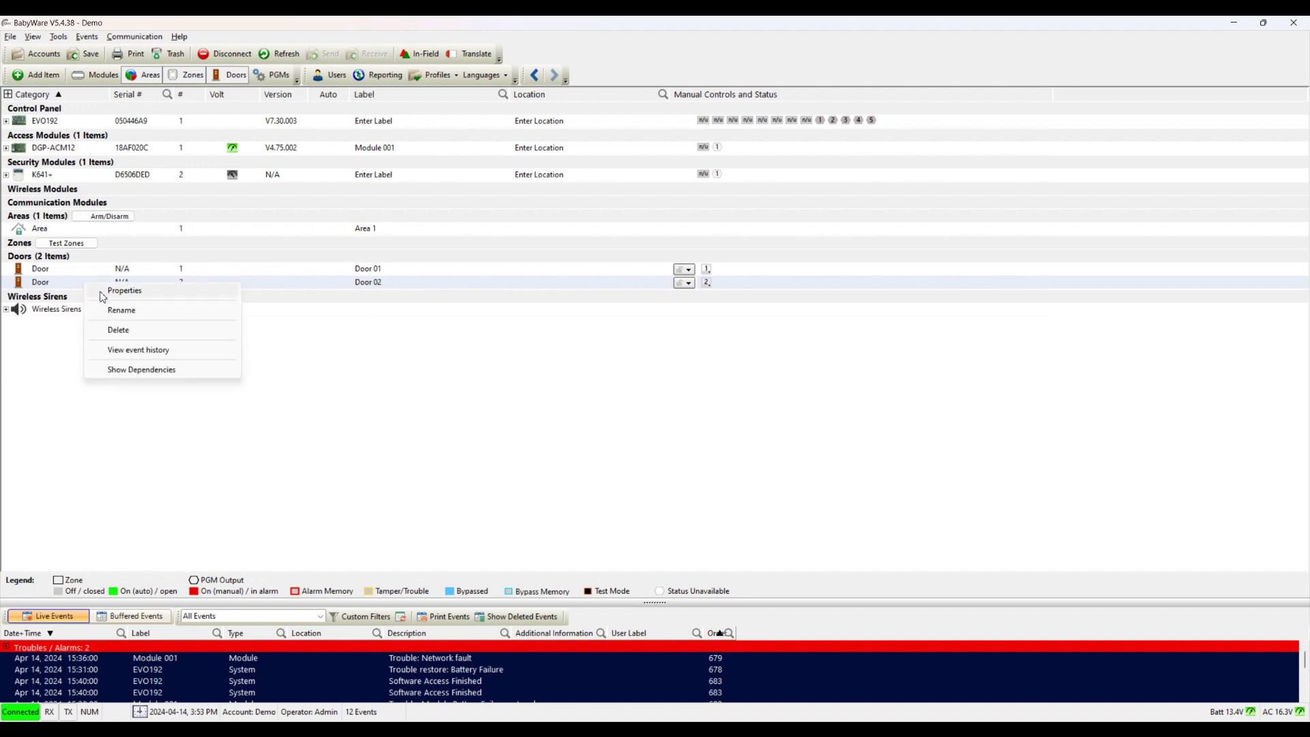
left_click(118, 330)
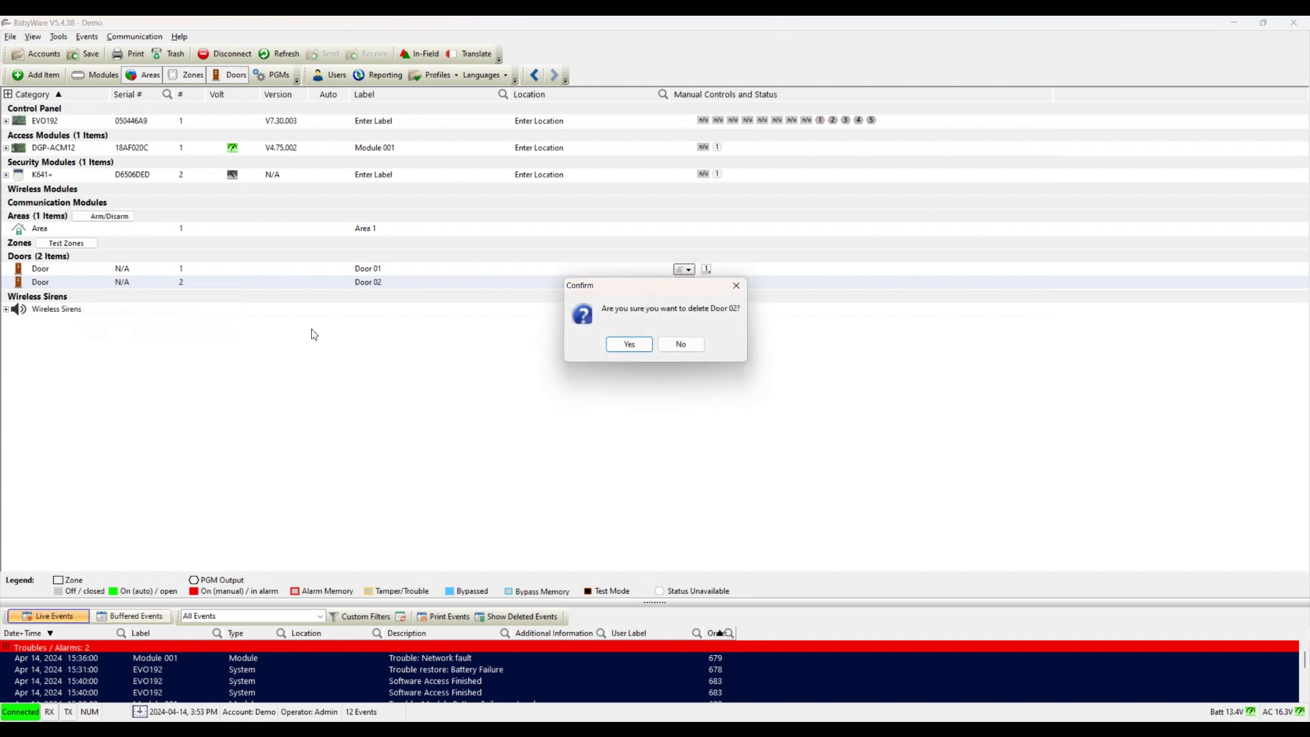
left_click(616, 349)
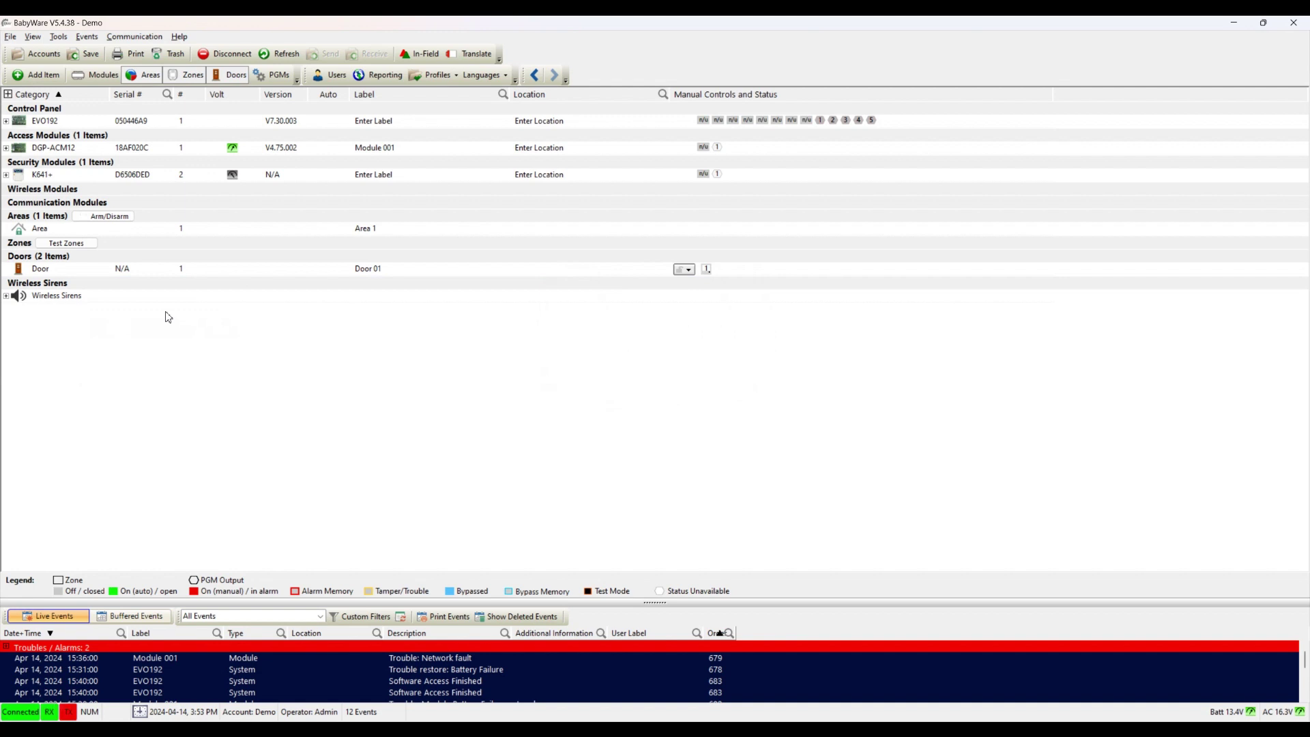
Step: Assign module DGP-ACM12 #18AF020C as Door 01's serial number in the Doors list
left_click(148, 273)
right_click(148, 276)
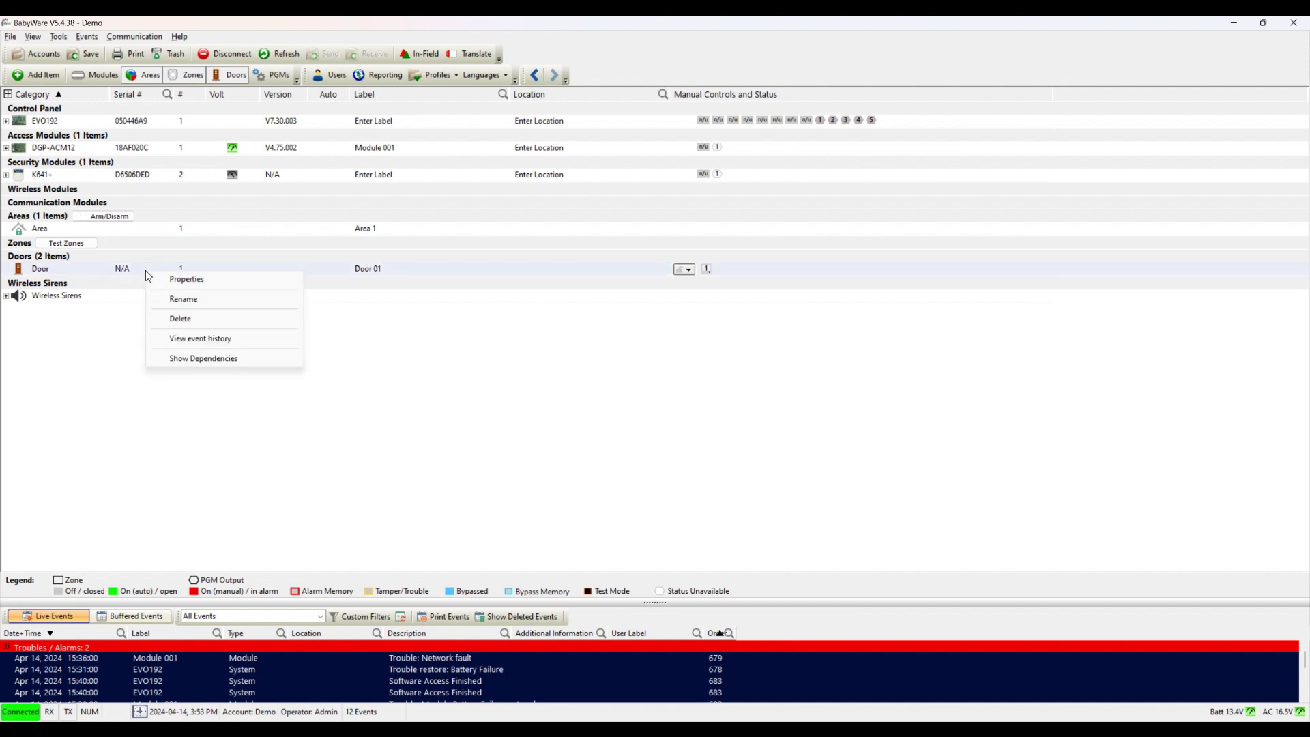
left_click(159, 280)
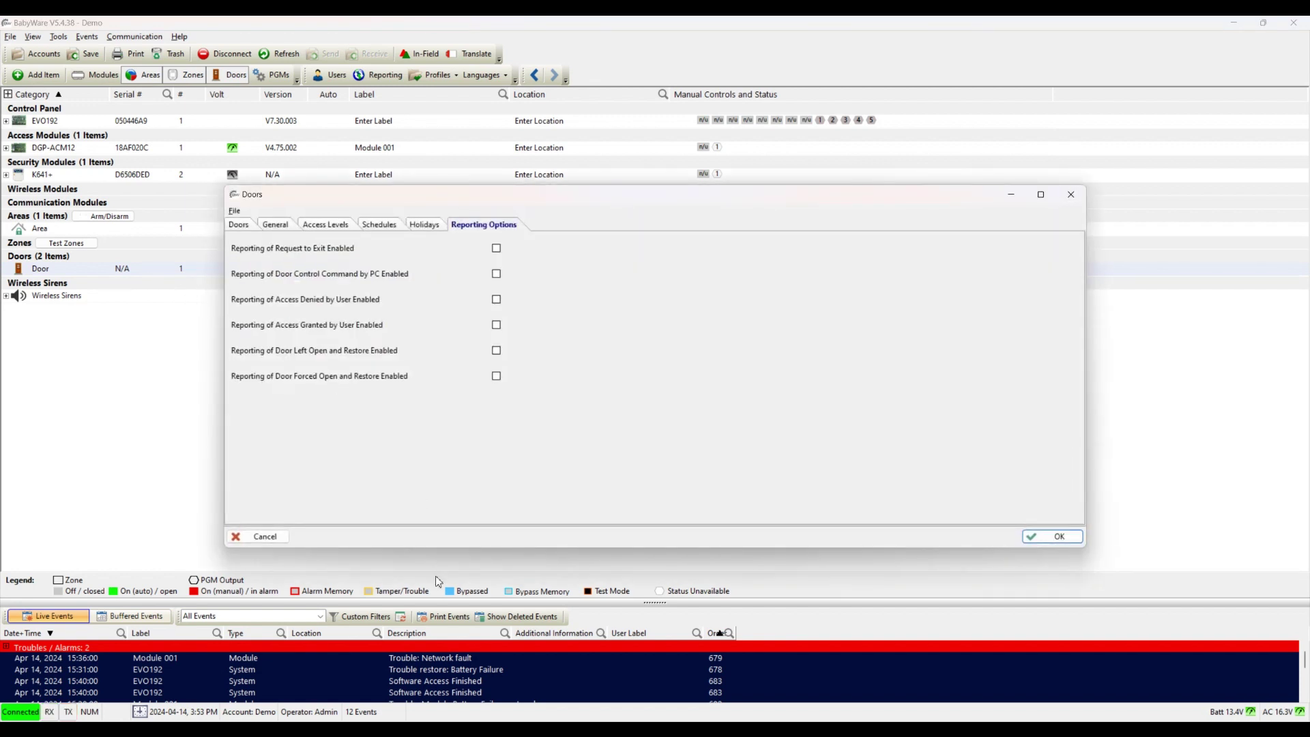
left_click(261, 535)
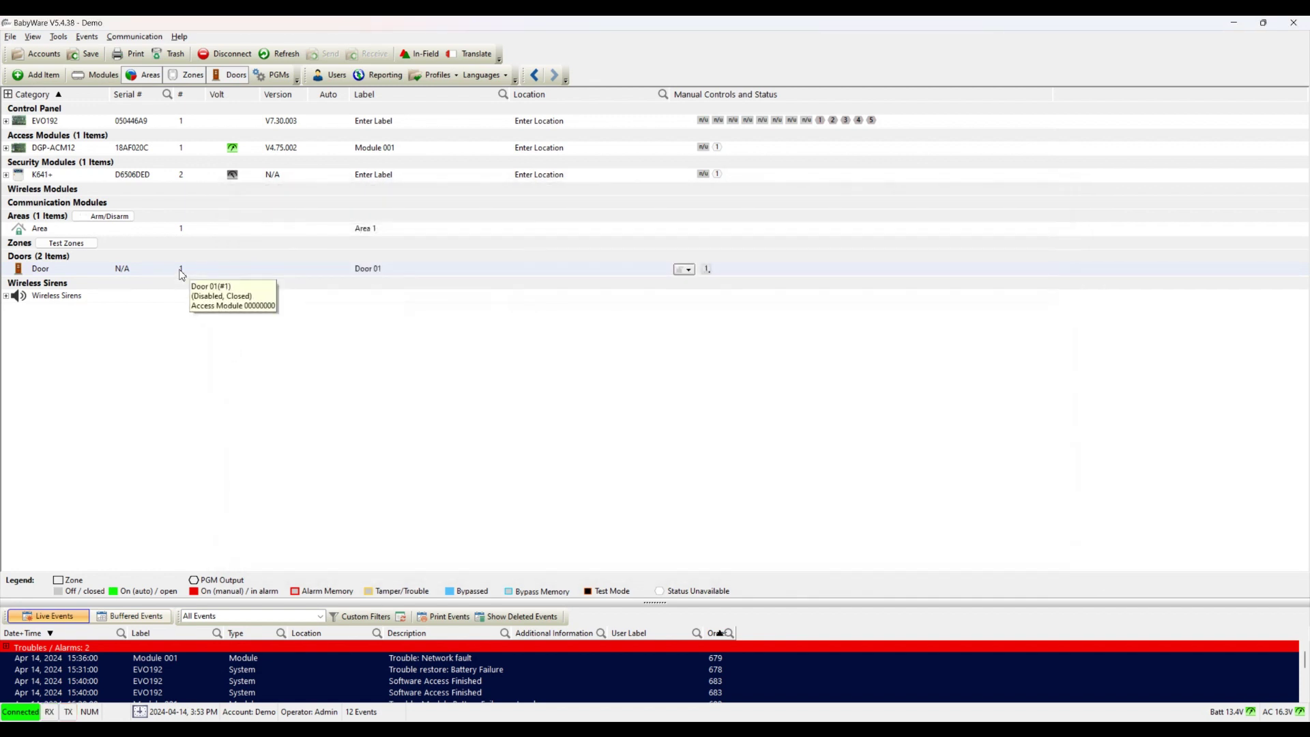
double_click(43, 272)
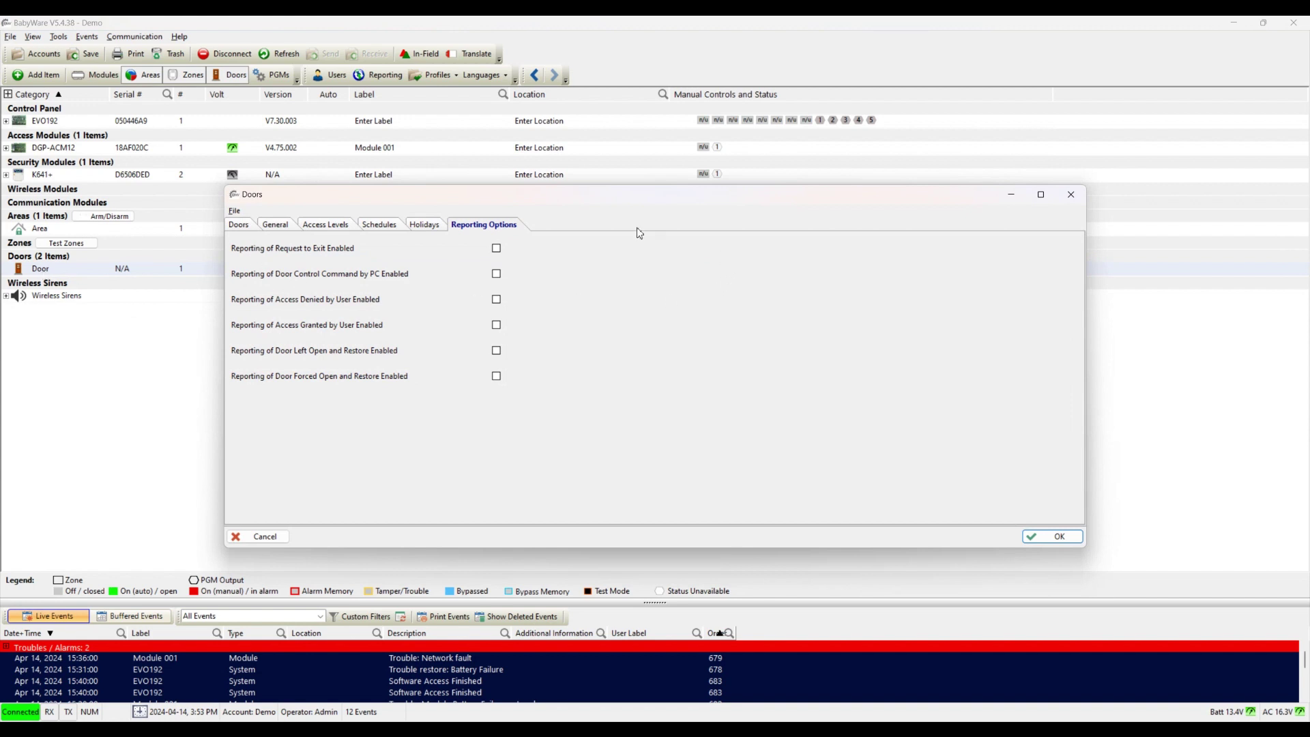
left_click(239, 226)
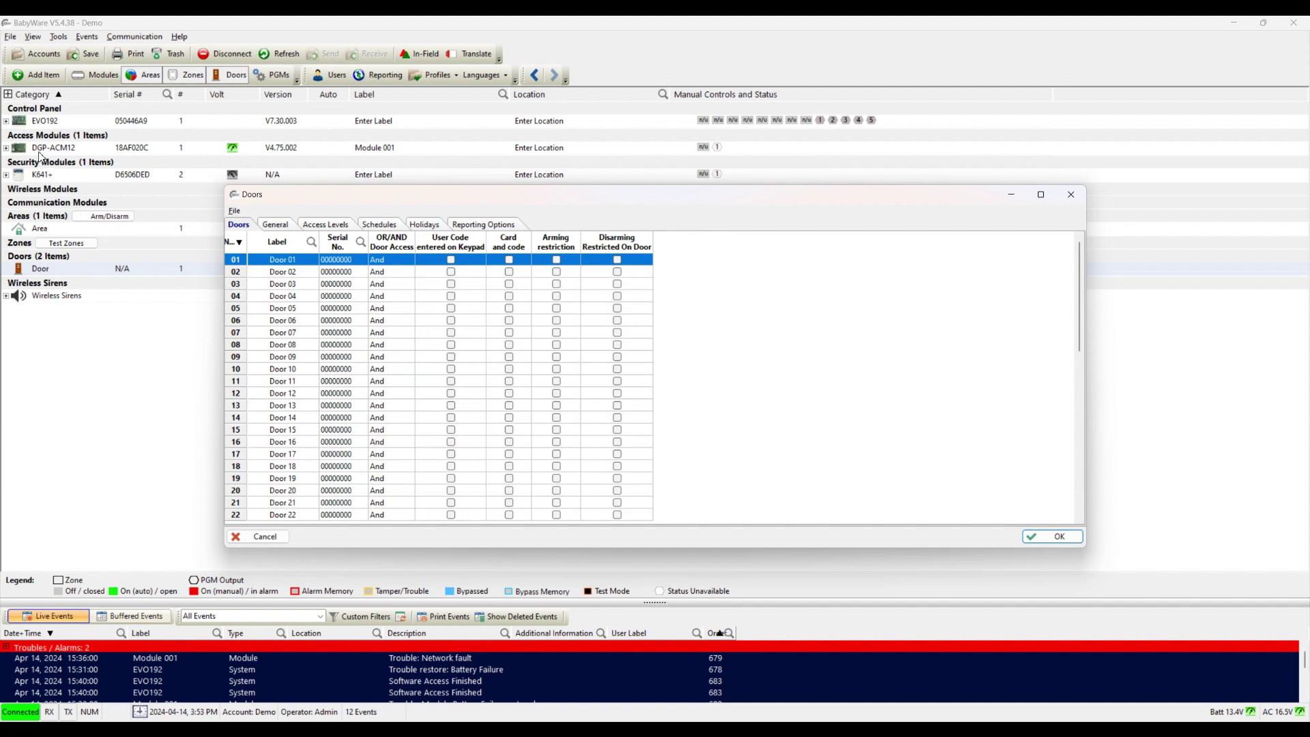
left_click(365, 262)
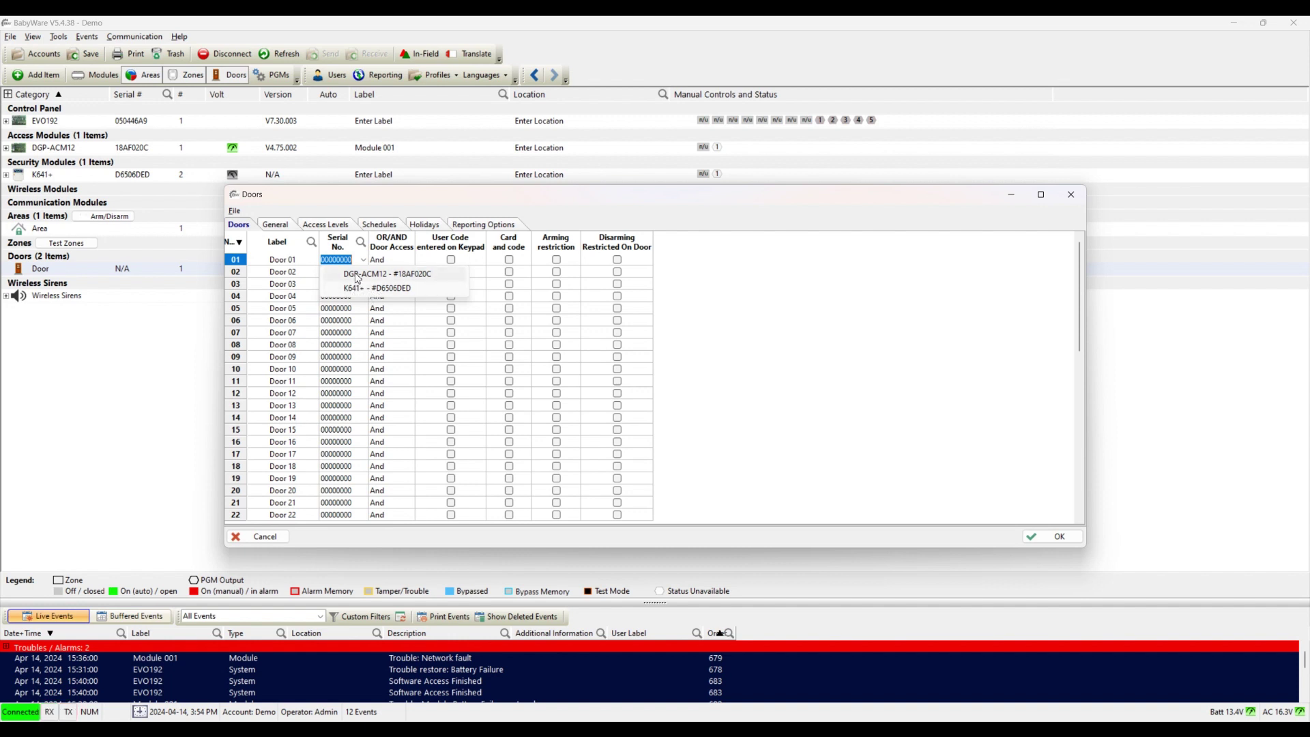
left_click(359, 276)
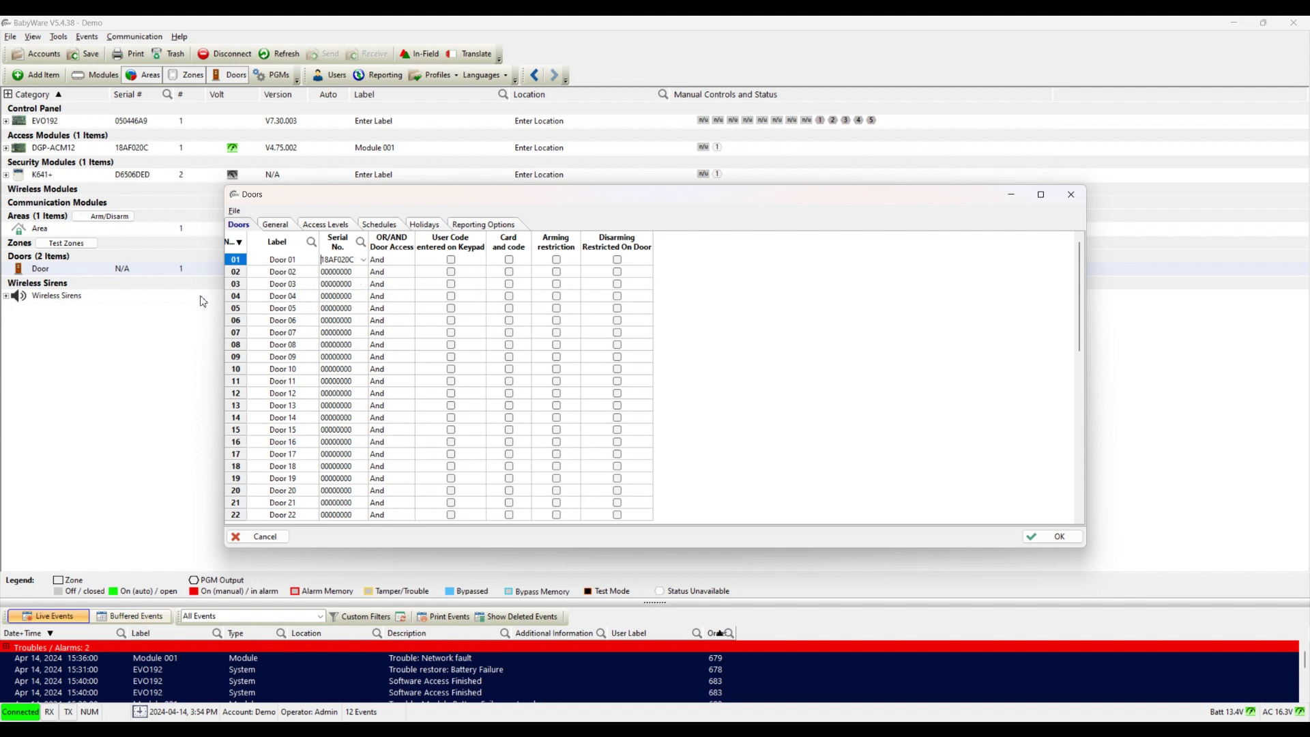
Step: Leave Door 02 unassigned, save the door settings, and send them to the panel
left_click(367, 274)
left_click(367, 274)
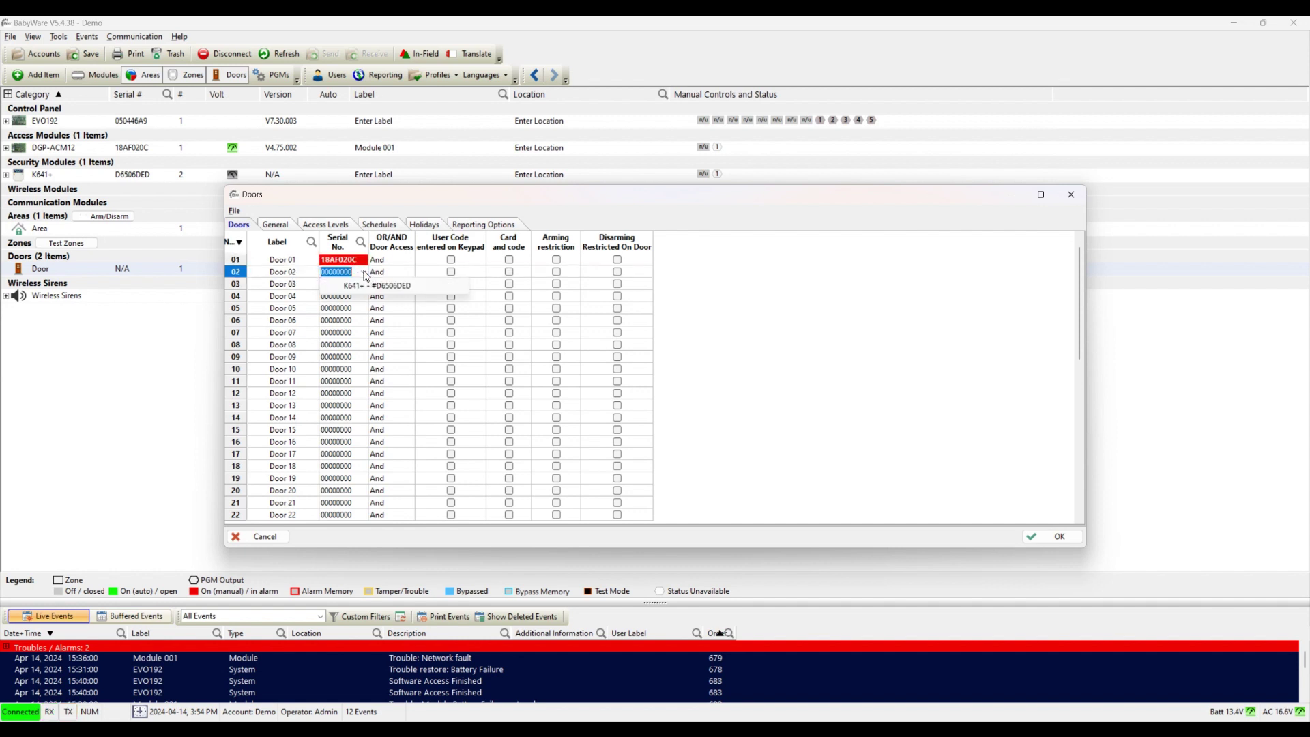
left_click(756, 288)
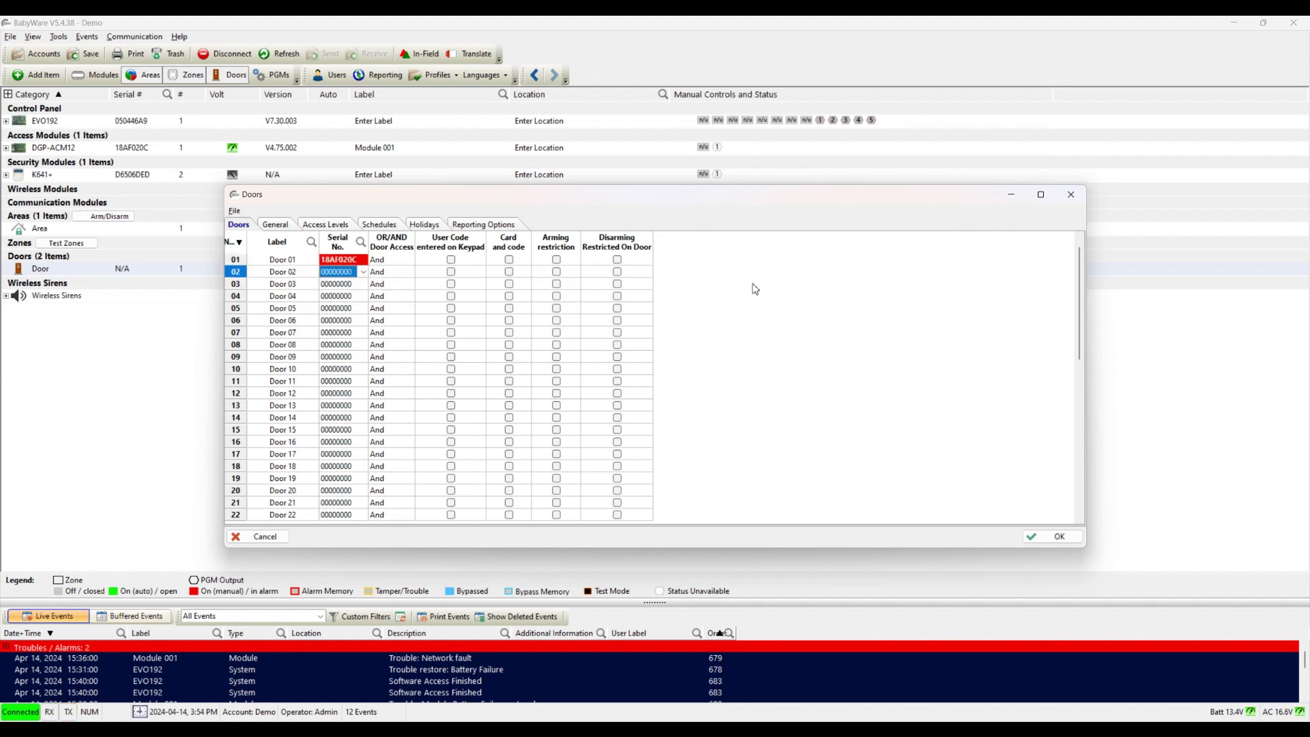
left_click(1040, 544)
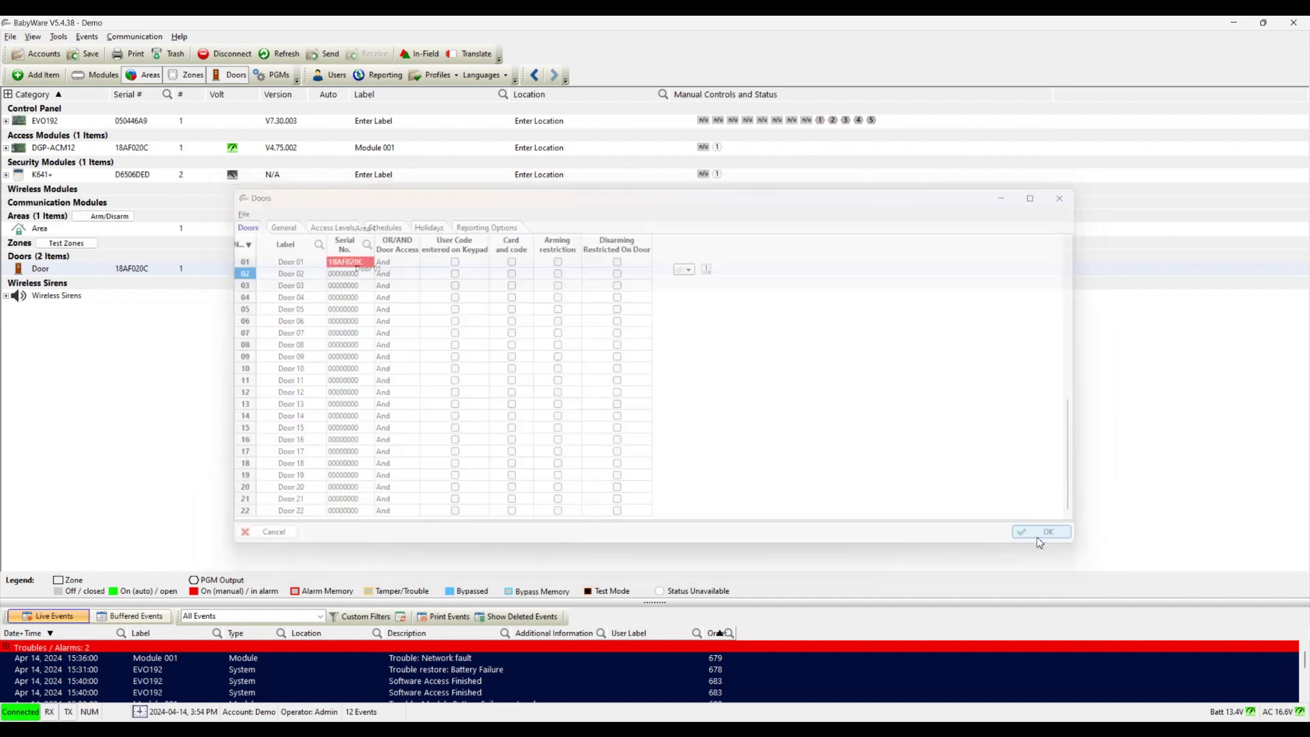
left_click(331, 56)
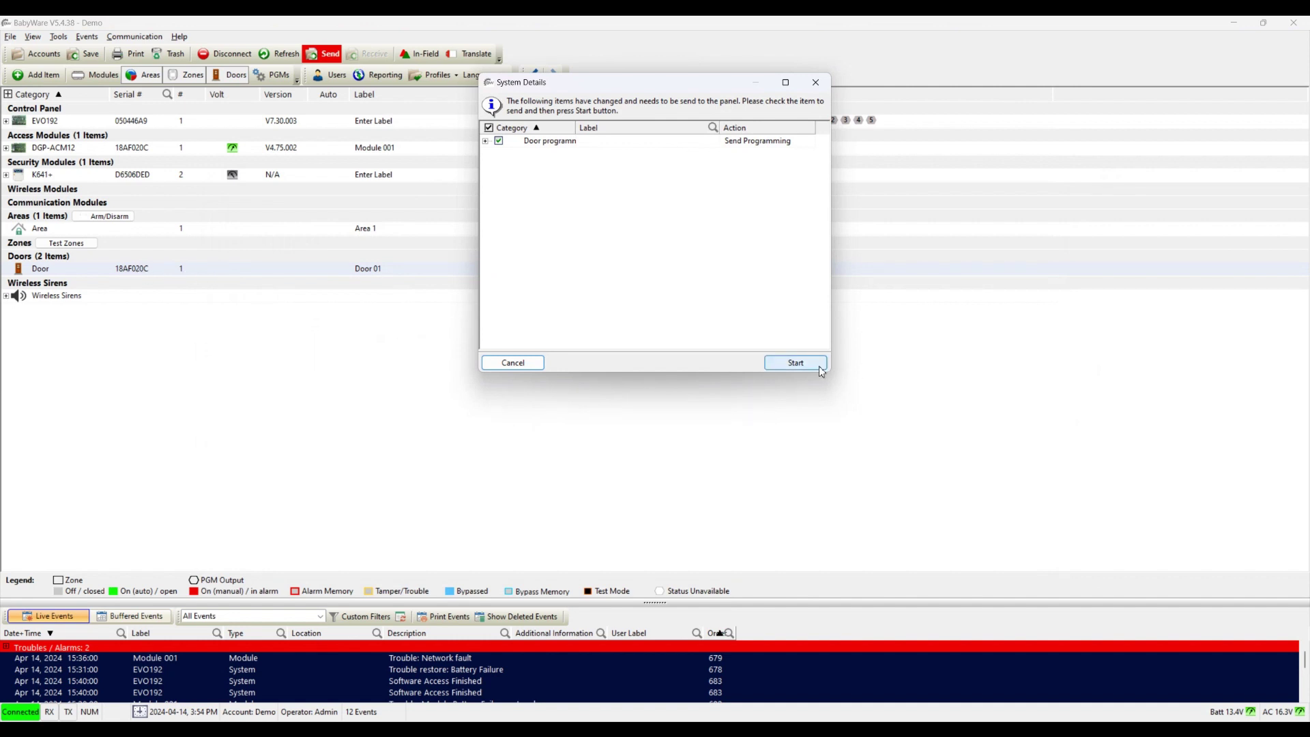
left_click(796, 363)
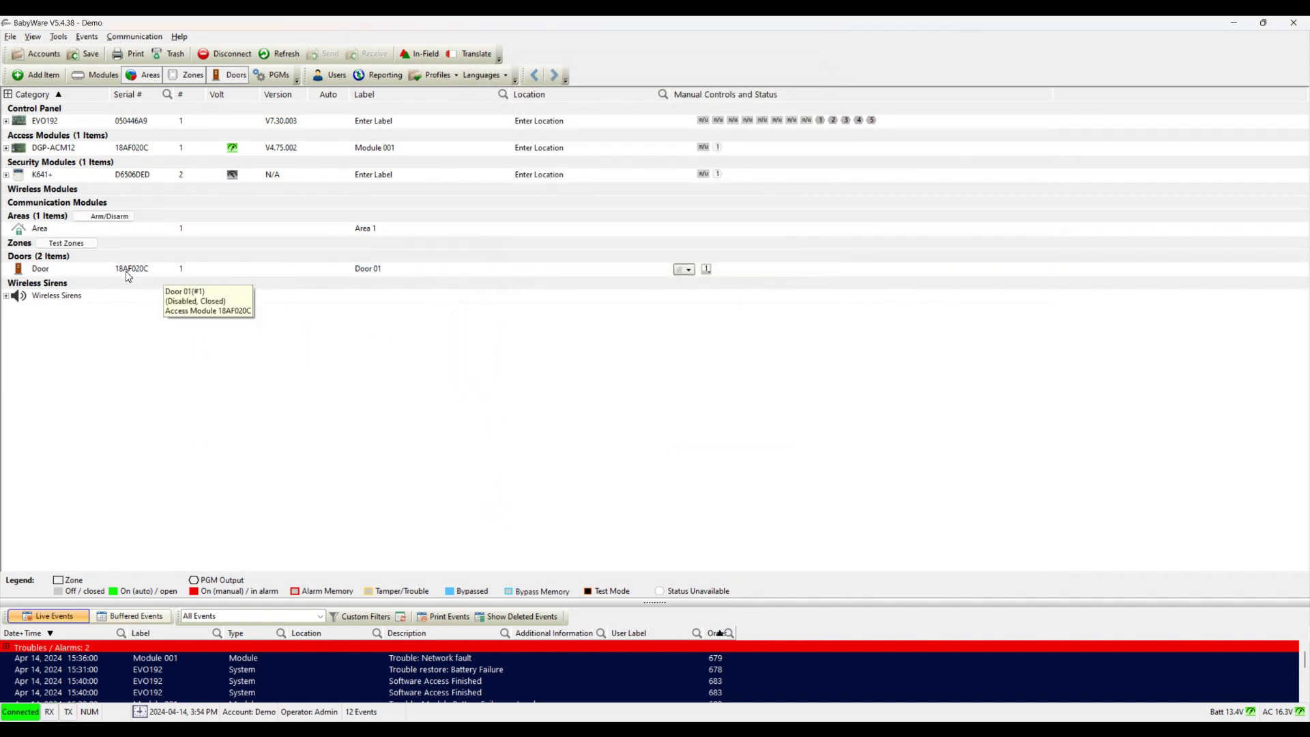
Step: Relabel Door 01 as 'Front Door' and send the new label to the panel
left_click(134, 147)
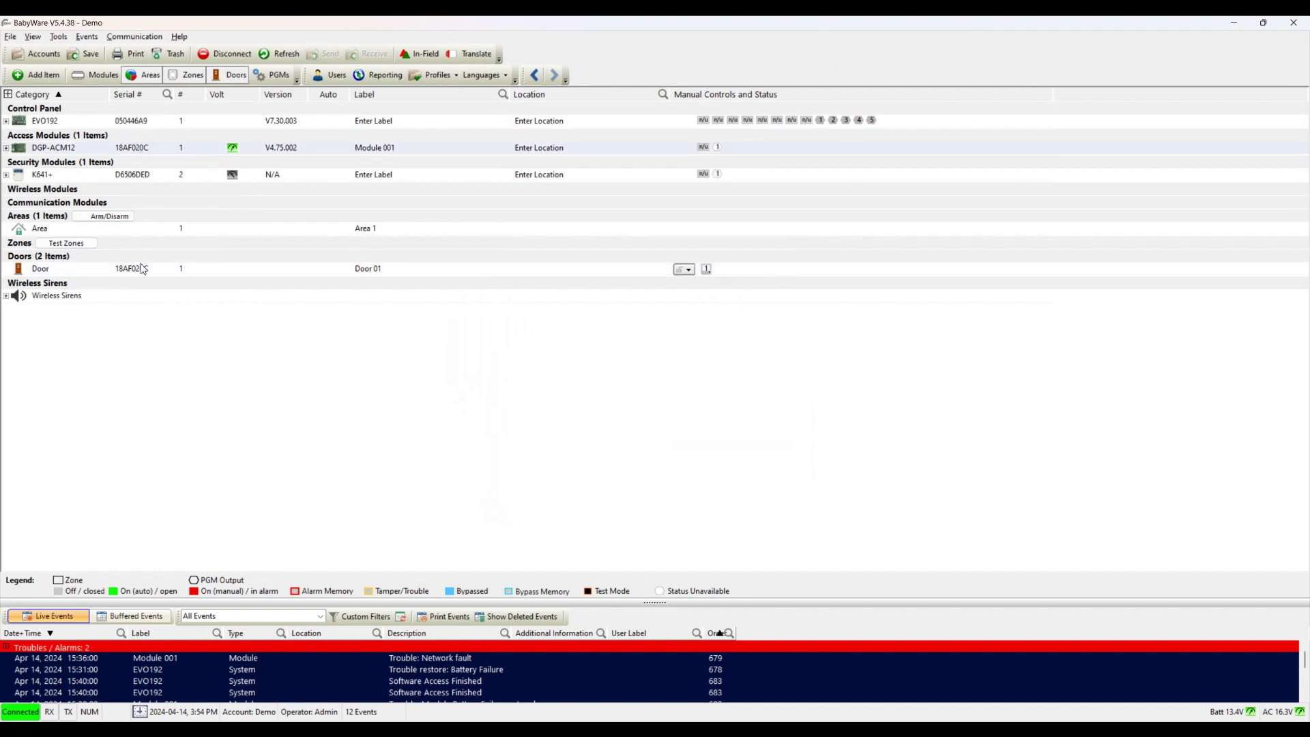
double_click(97, 273)
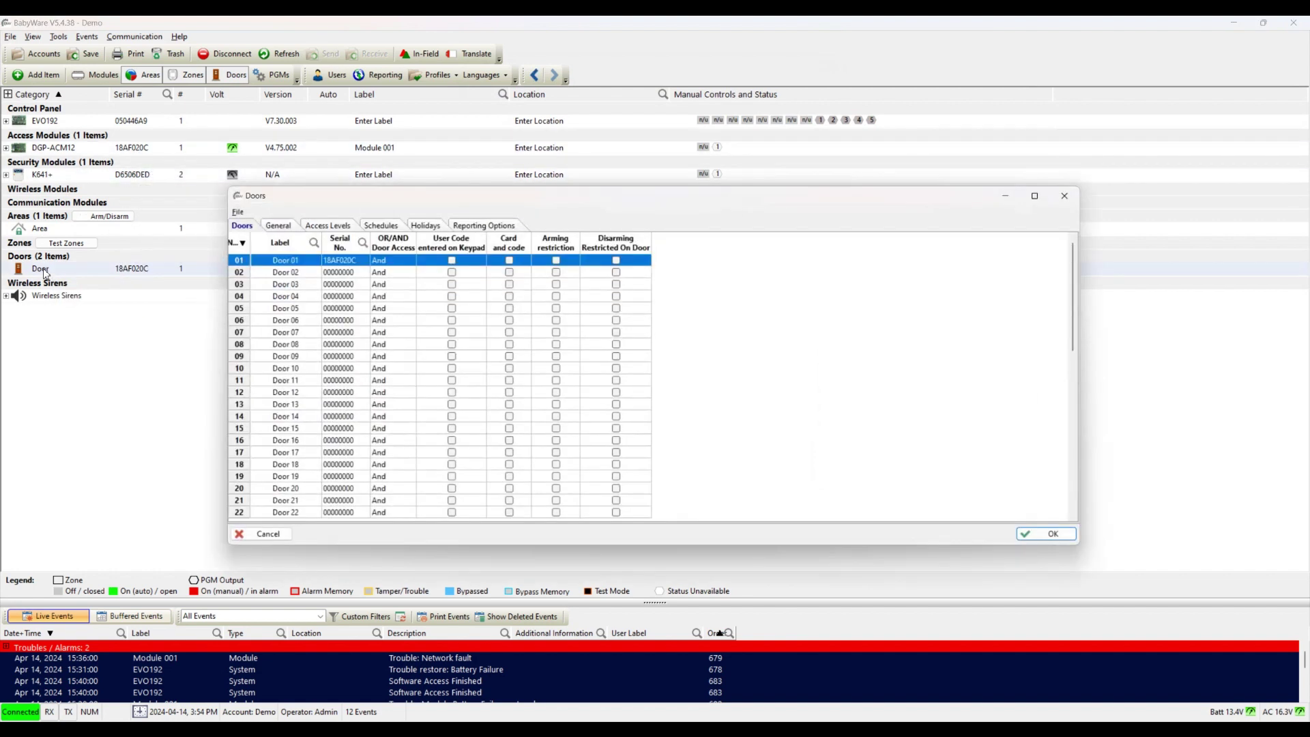
left_click(293, 262)
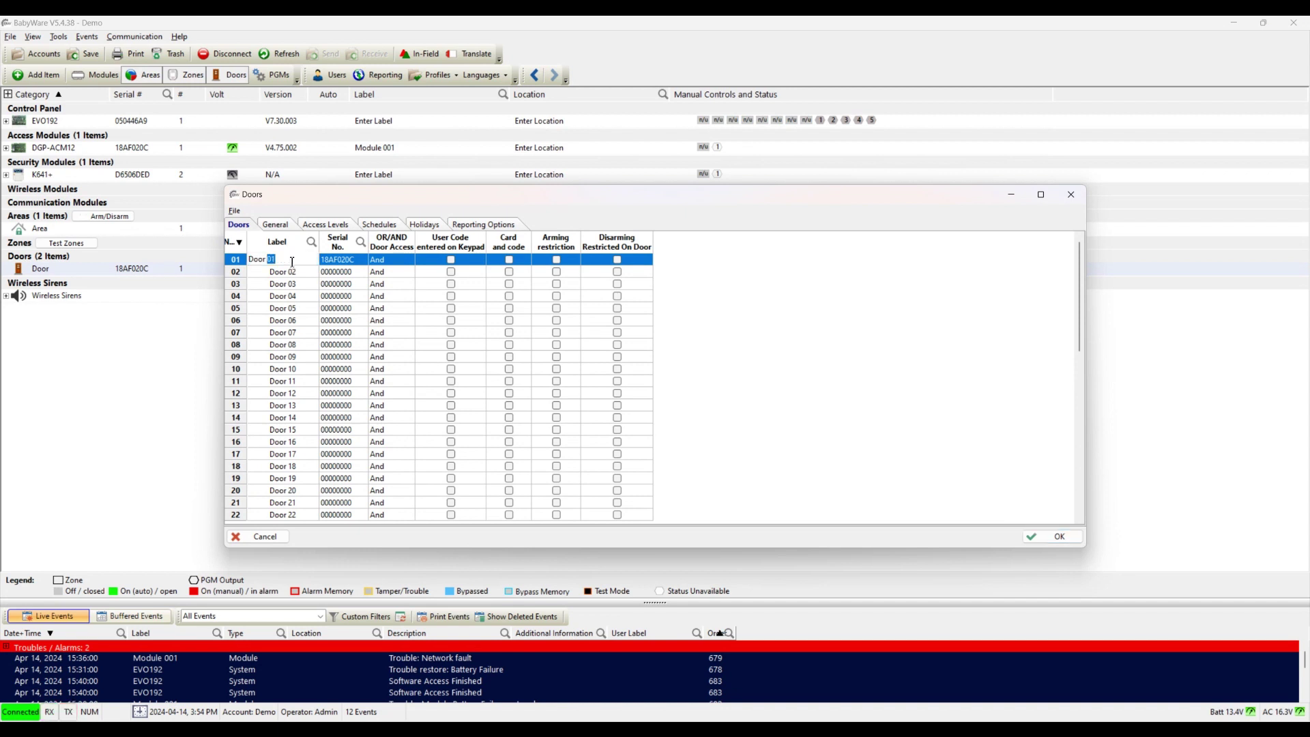
key("BackSpace")
key("BackSpace")
key("BackSpace")
key("BackSpace")
key("BackSpace")
key("BackSpace")
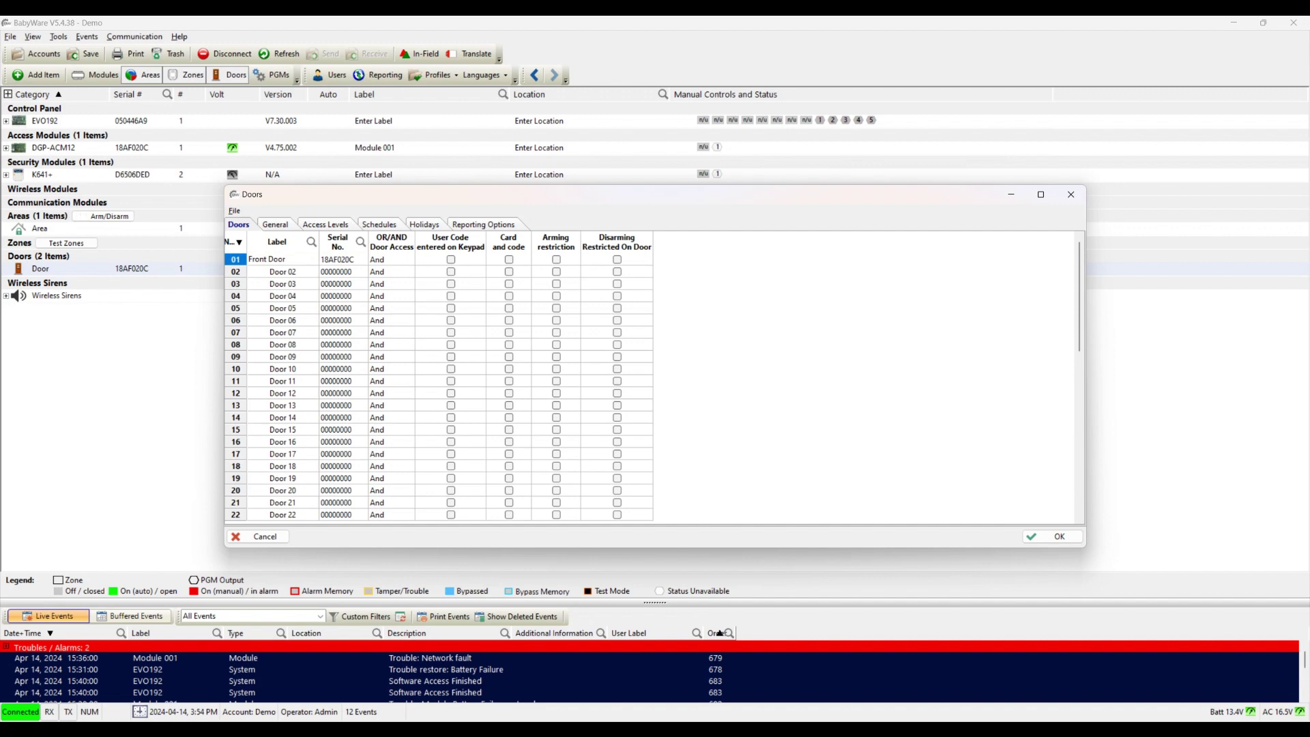
left_click(1032, 536)
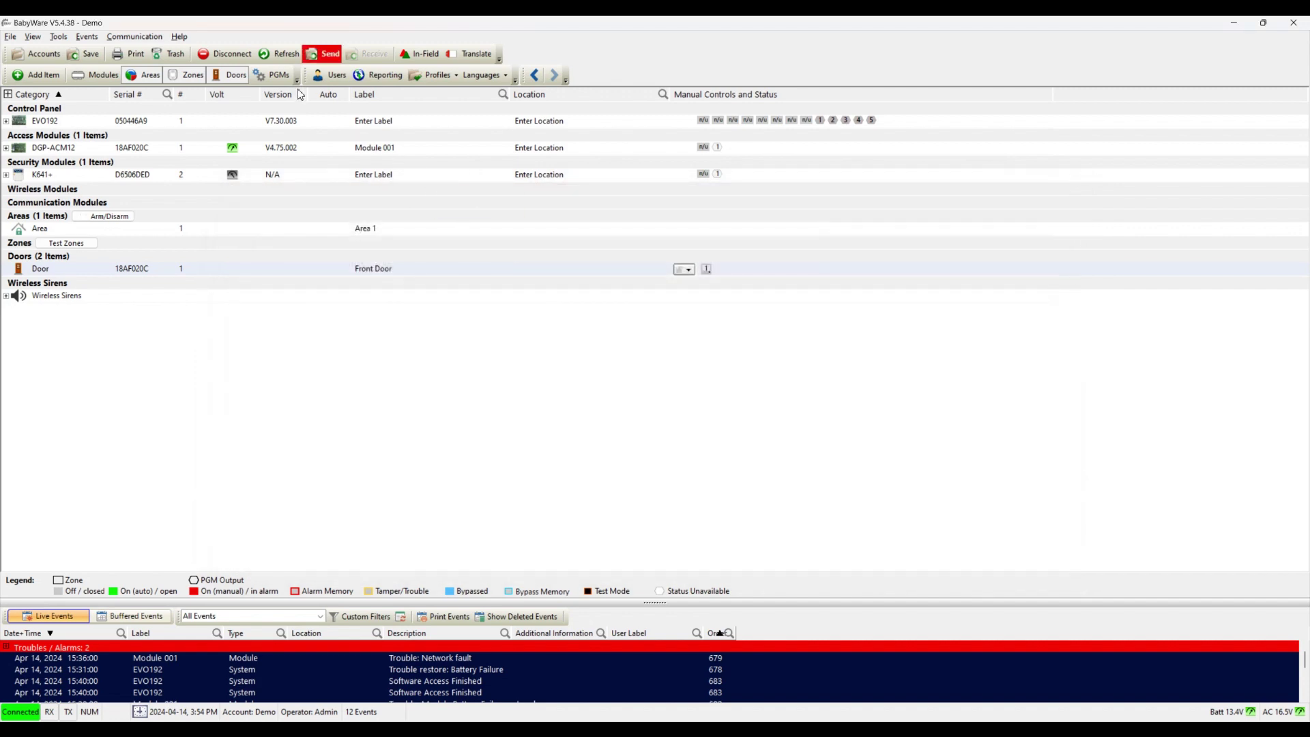
left_click(322, 54)
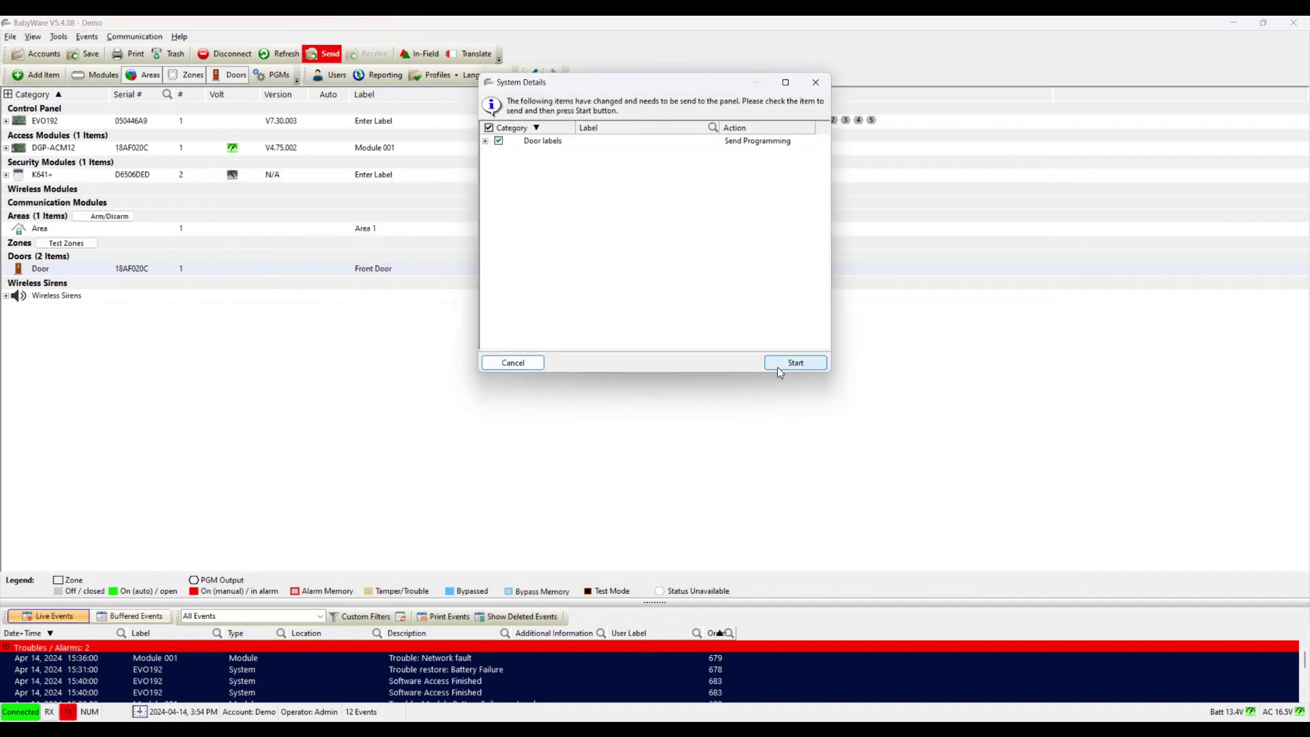
left_click(780, 368)
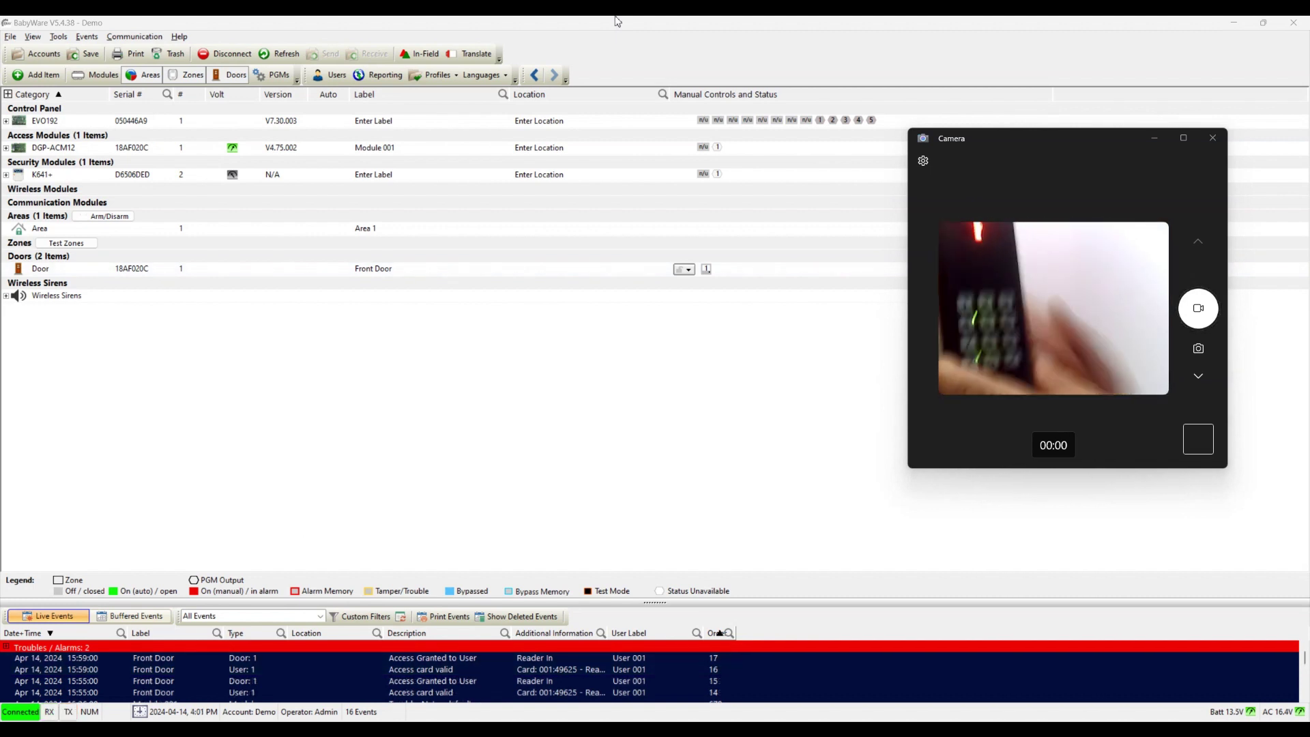
left_click(333, 75)
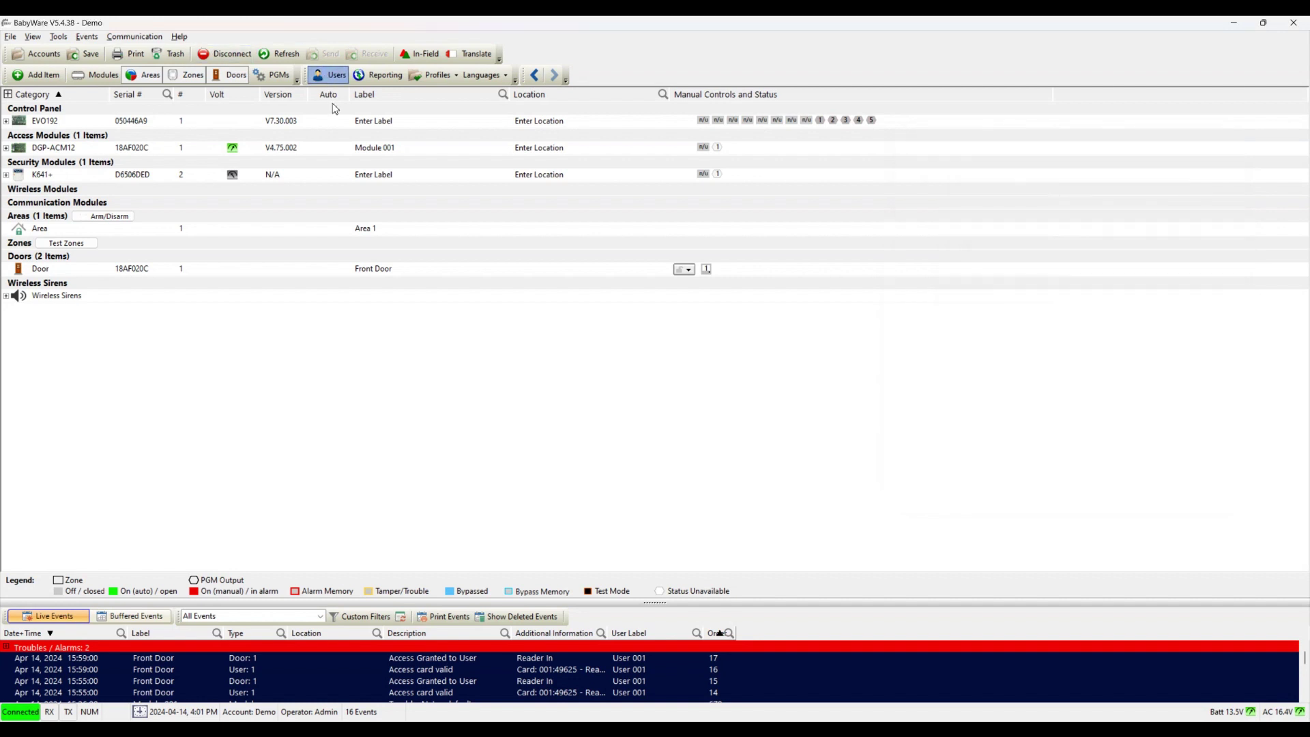
left_click(562, 319)
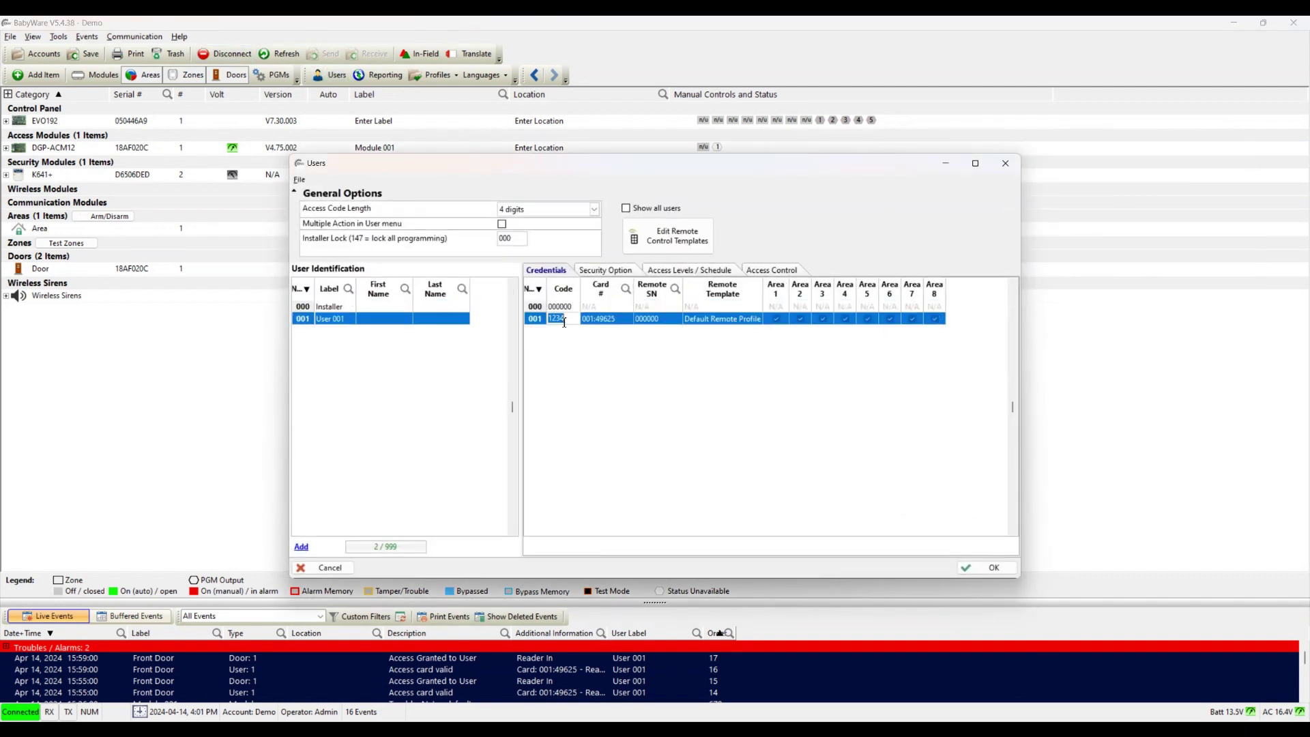
left_click(341, 570)
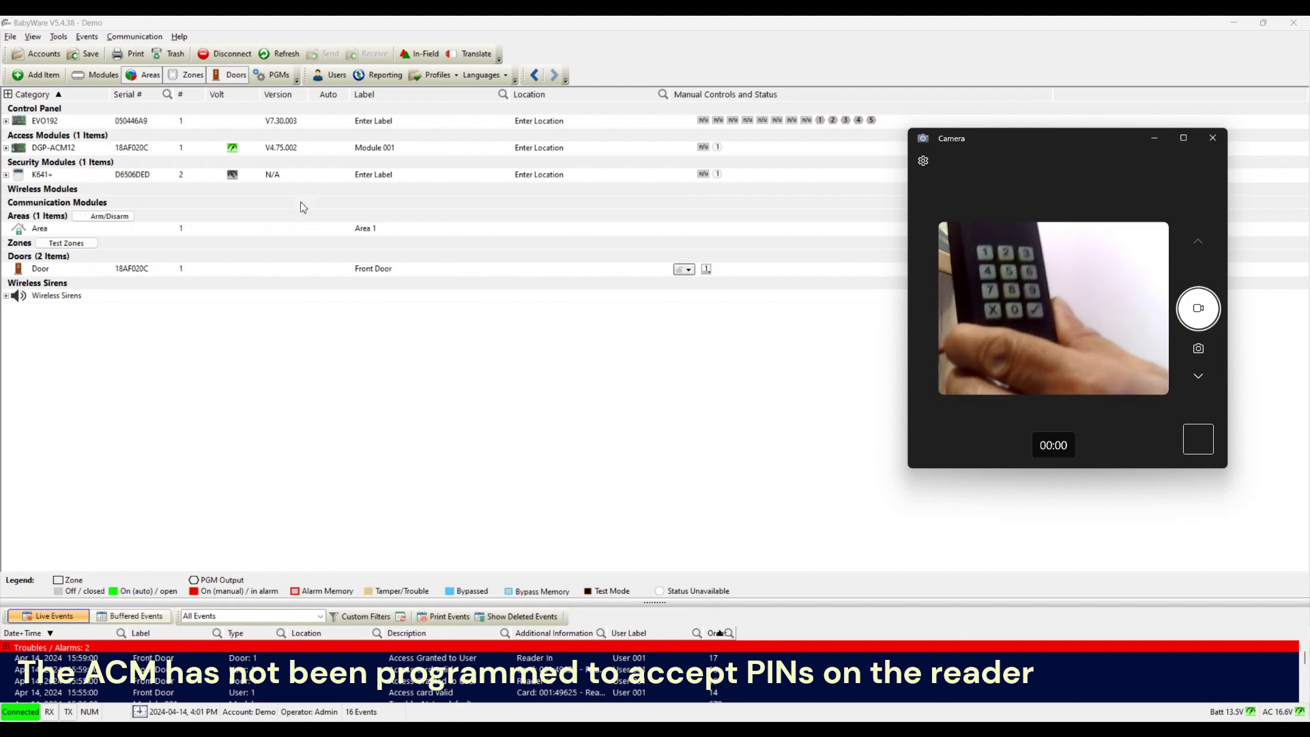
Step: Set the DGP-ACM12's [001] Card and Pin Option to Card or Pin and save
left_click(55, 152)
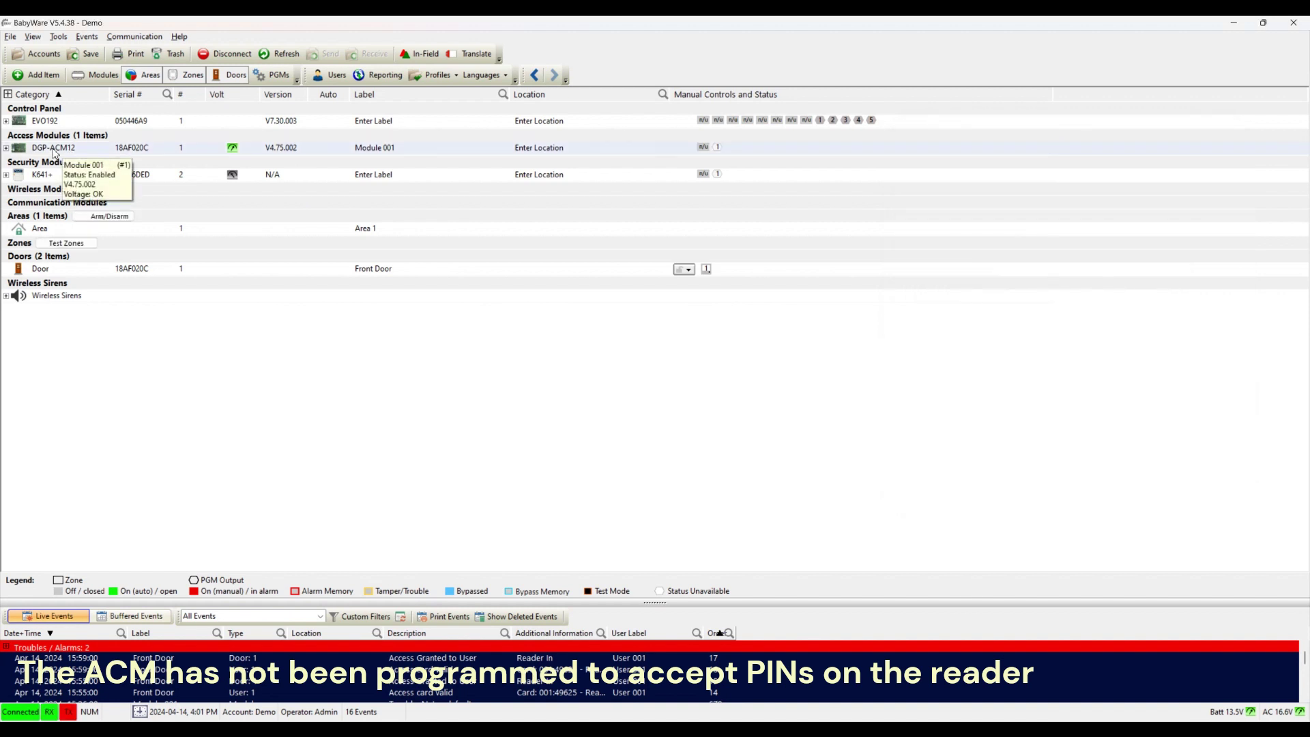
right_click(43, 153)
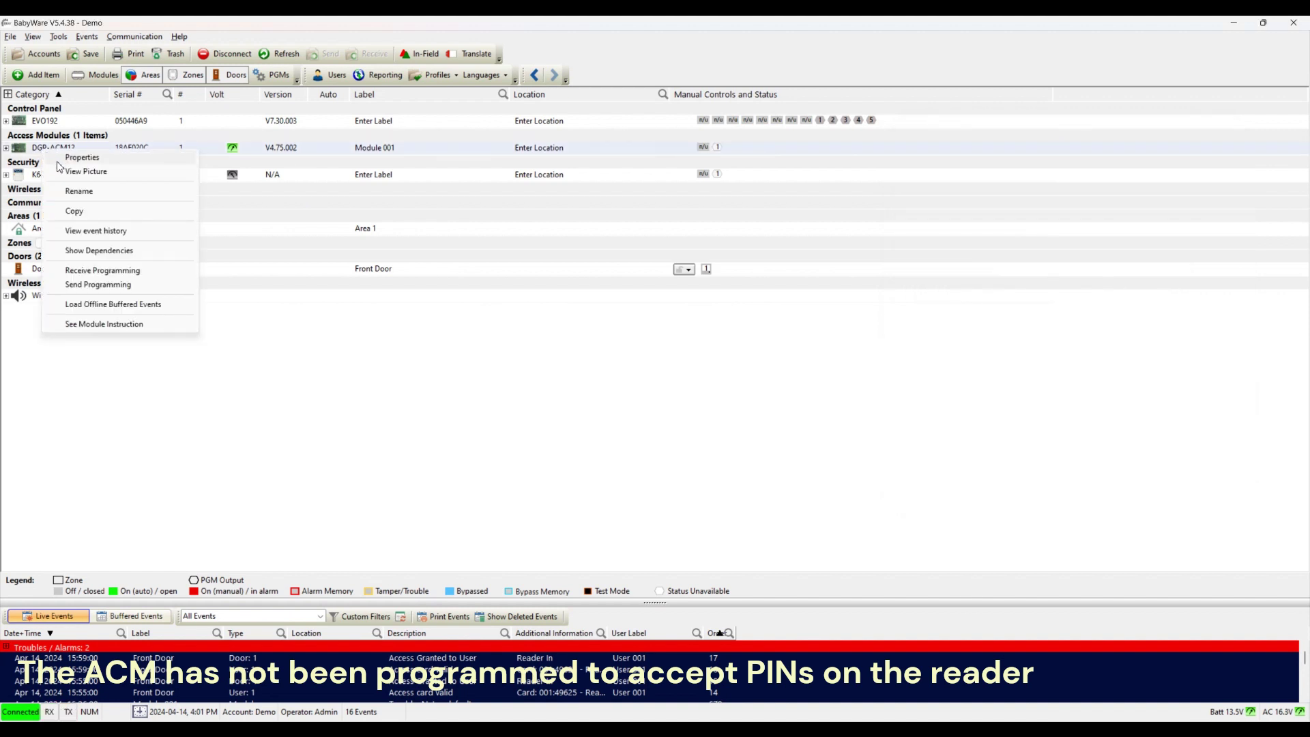
left_click(59, 159)
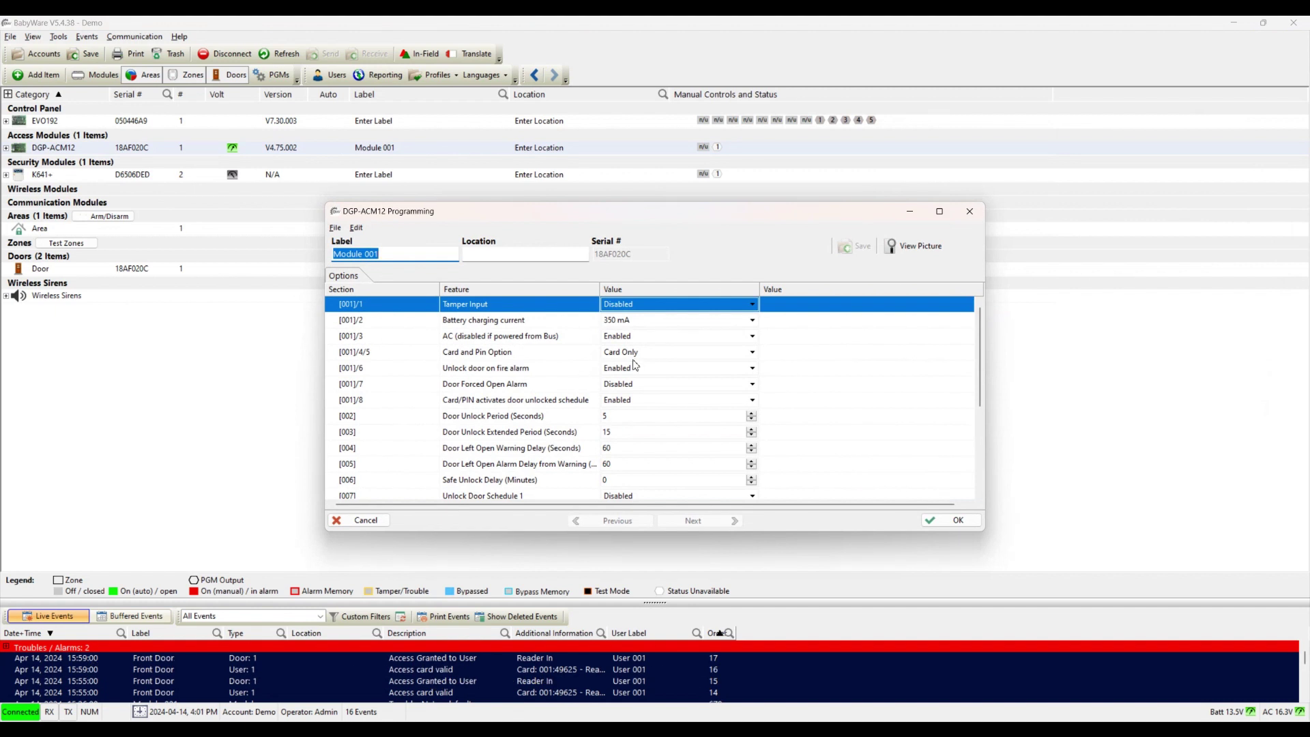
left_click(462, 355)
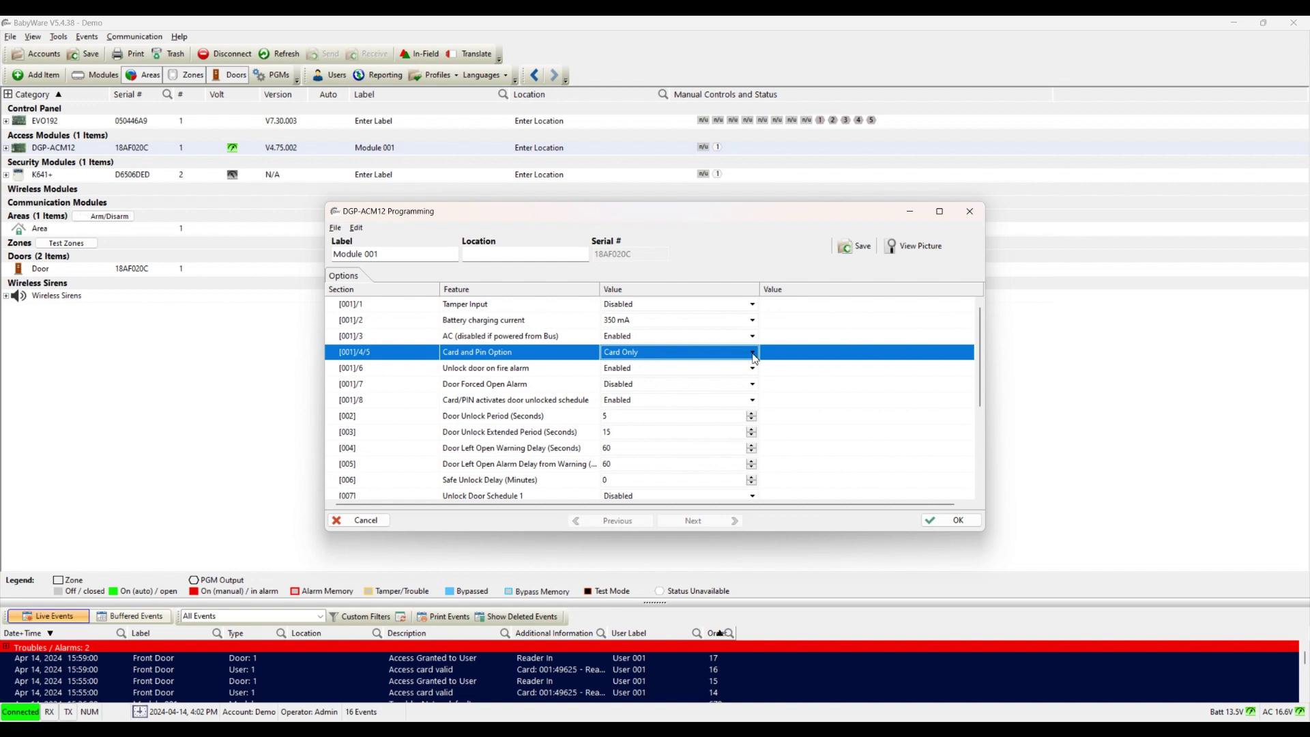
left_click(753, 353)
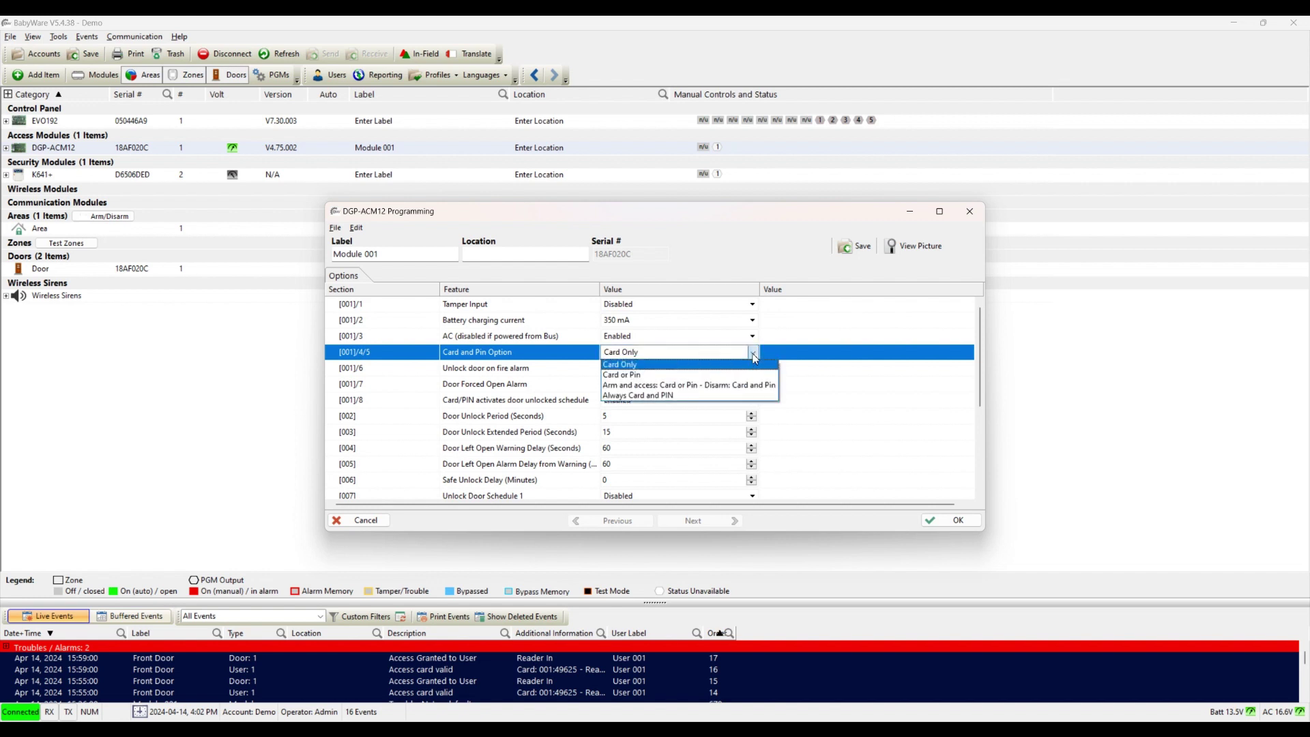
left_click(637, 376)
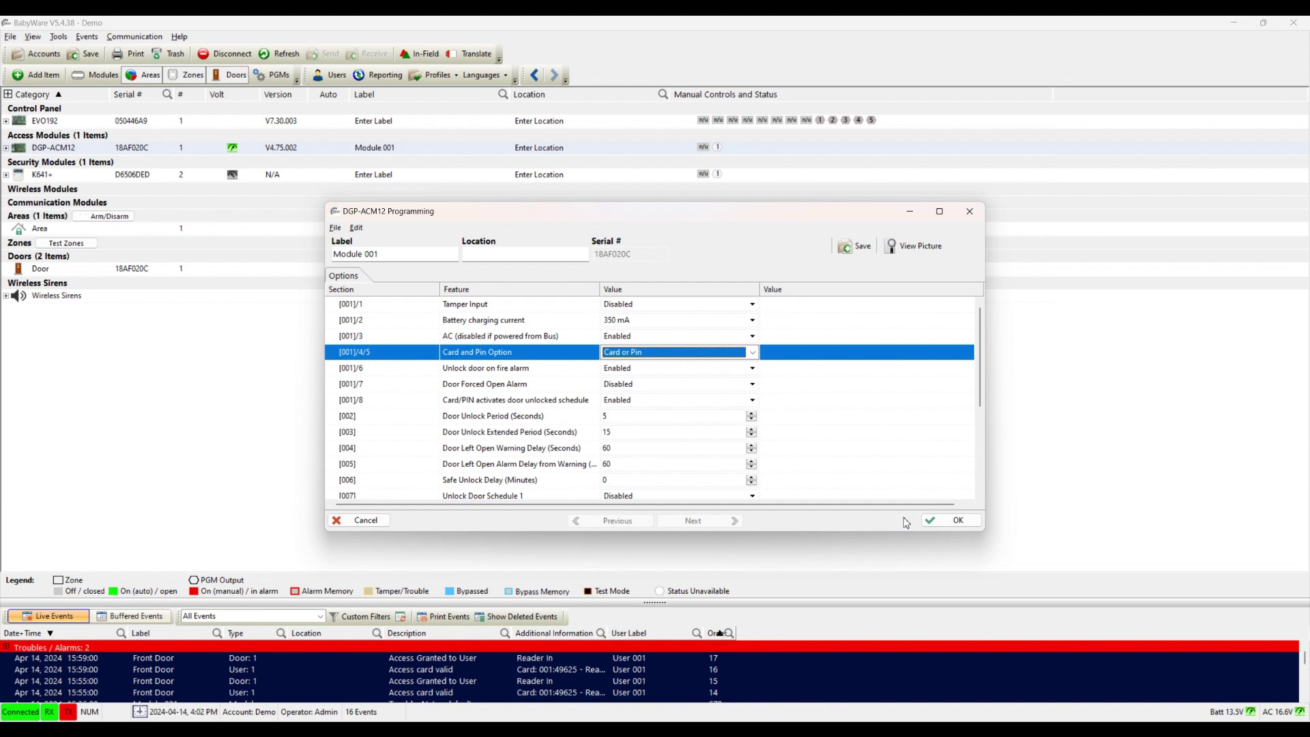
left_click(944, 524)
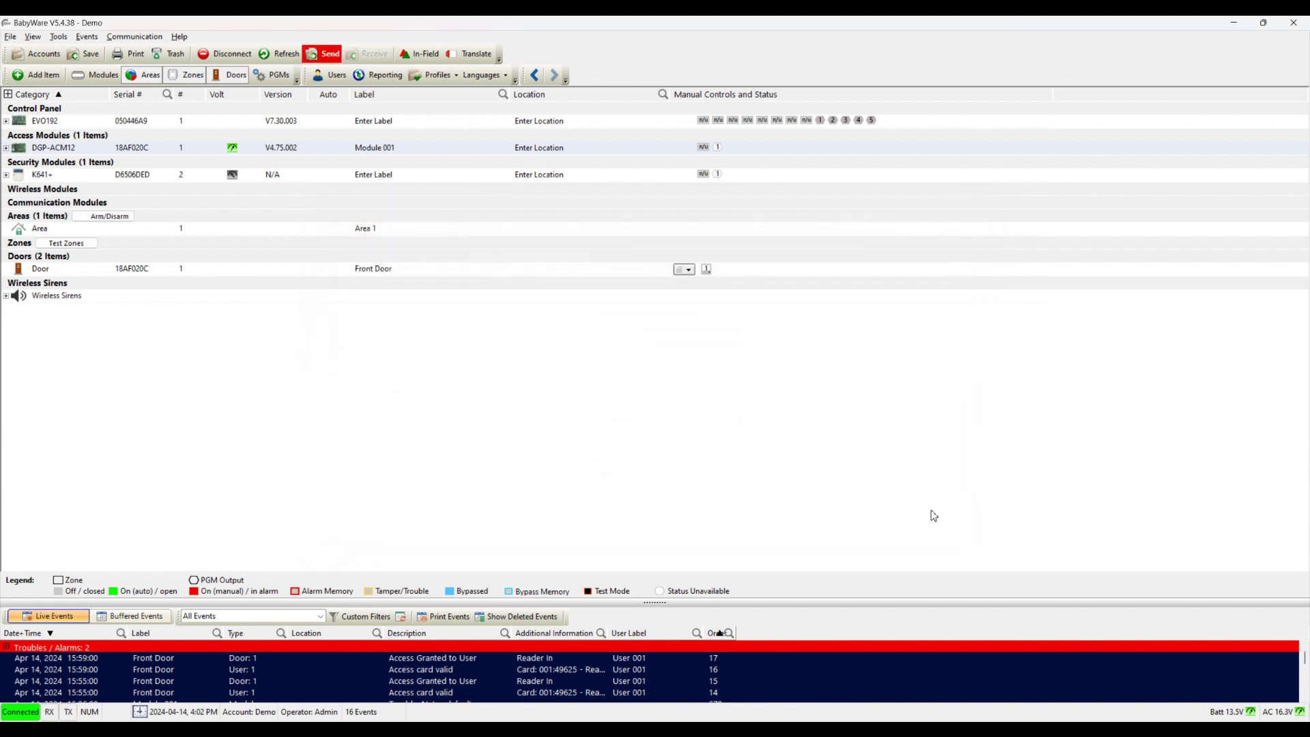
Step: Send the module programming to the panel and restore the keypad camera view for testing
left_click(330, 60)
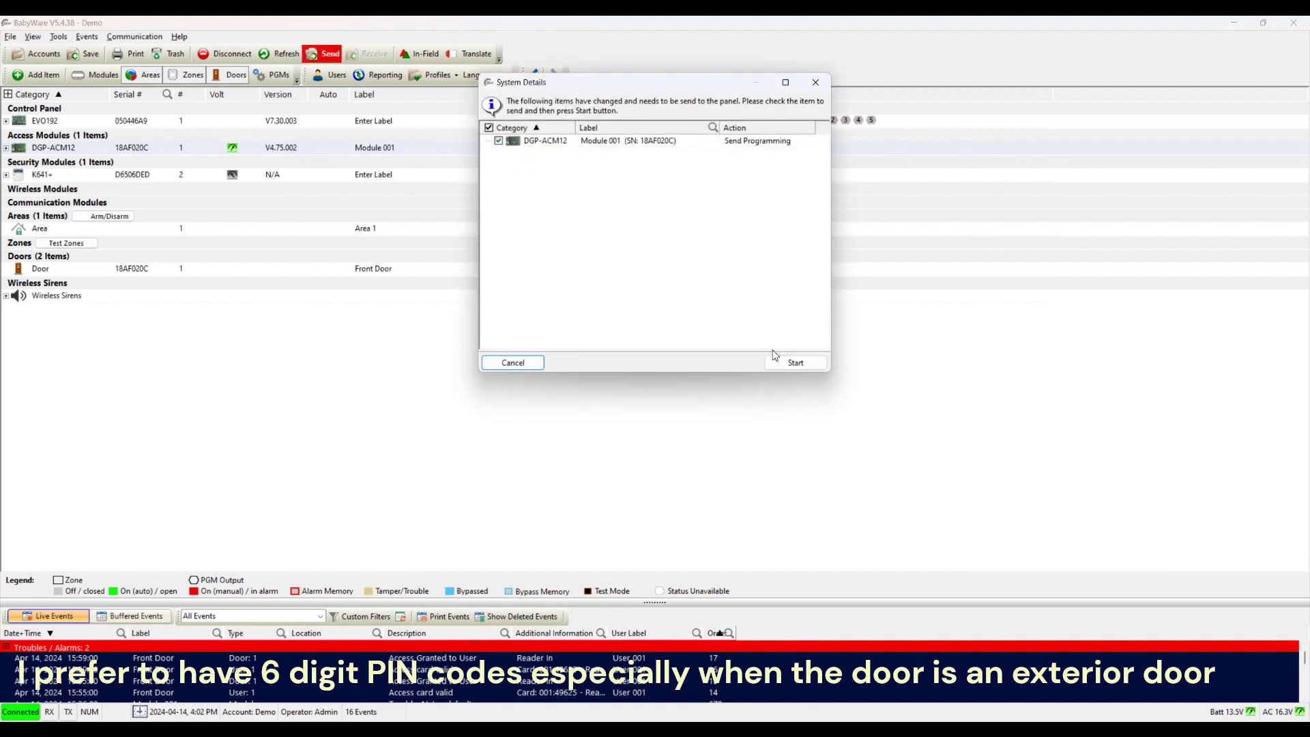
left_click(782, 364)
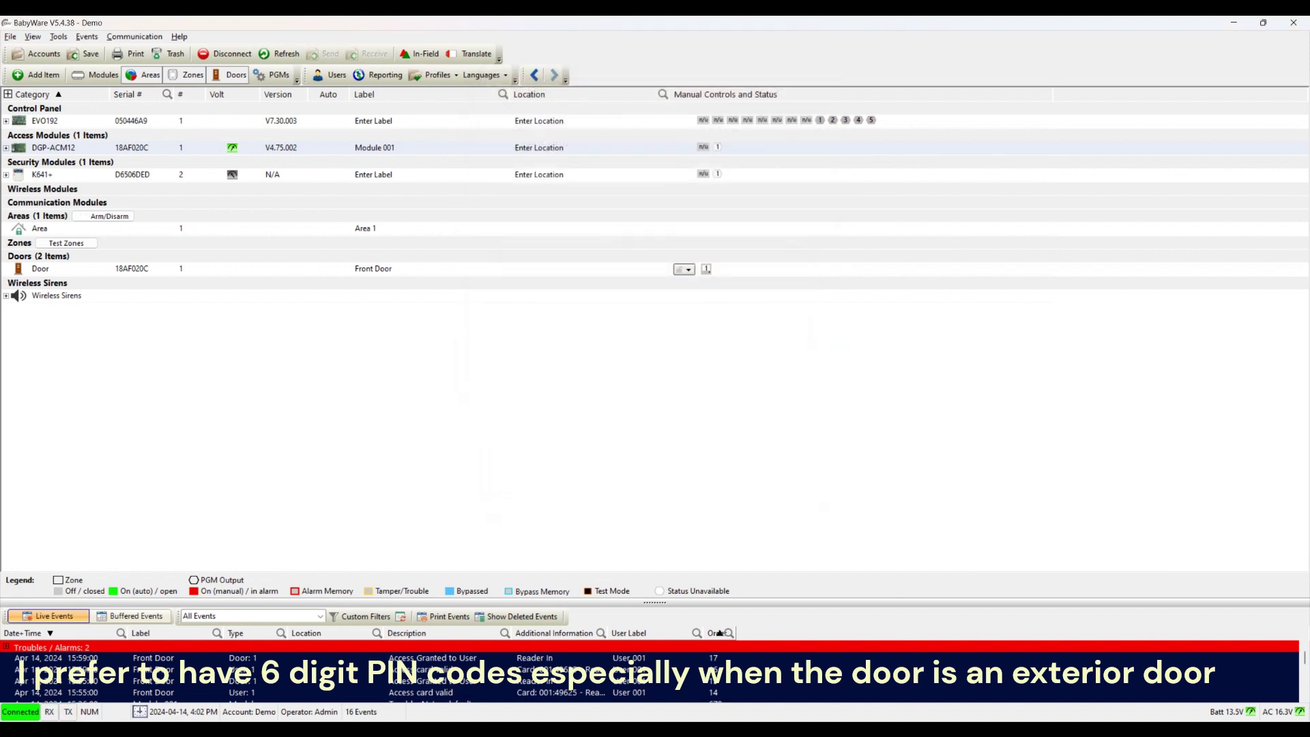
left_click(905, 627)
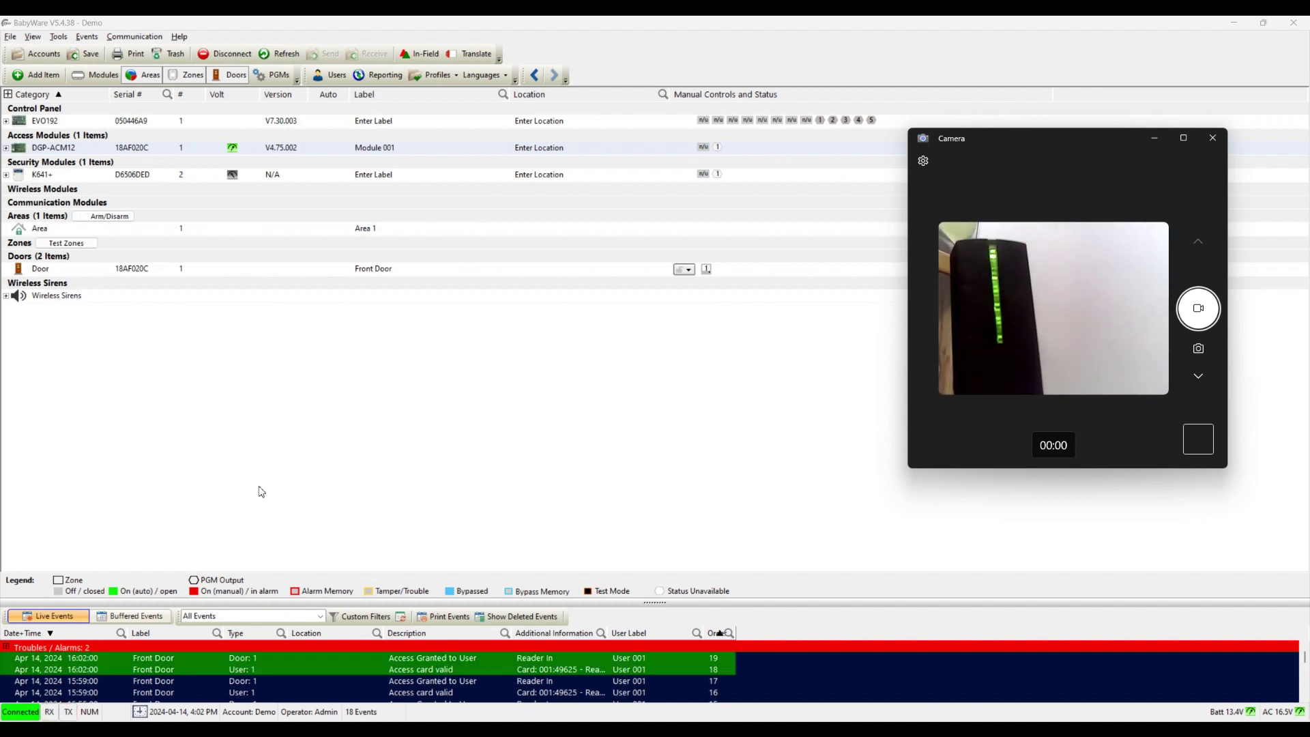
Step: Check Access enabled on the Front Door's General tab and send the programming to the panel
right_click(96, 153)
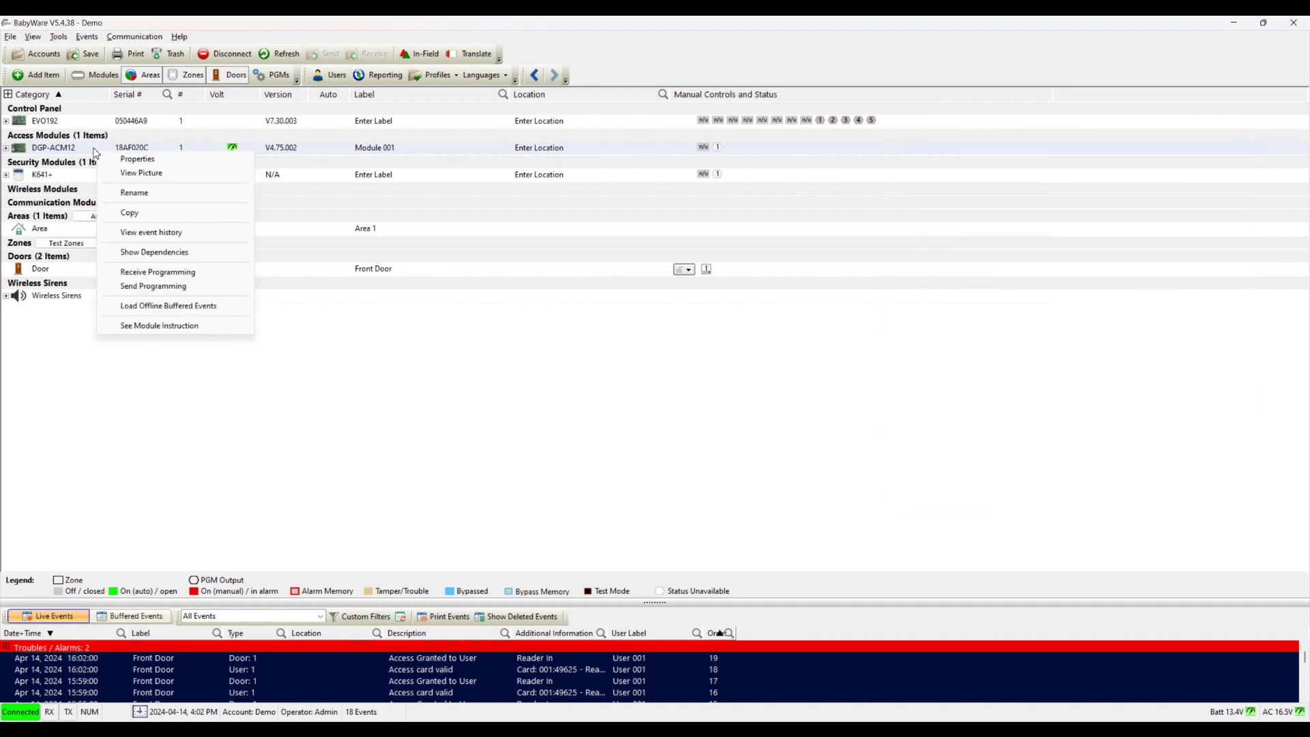
left_click(123, 162)
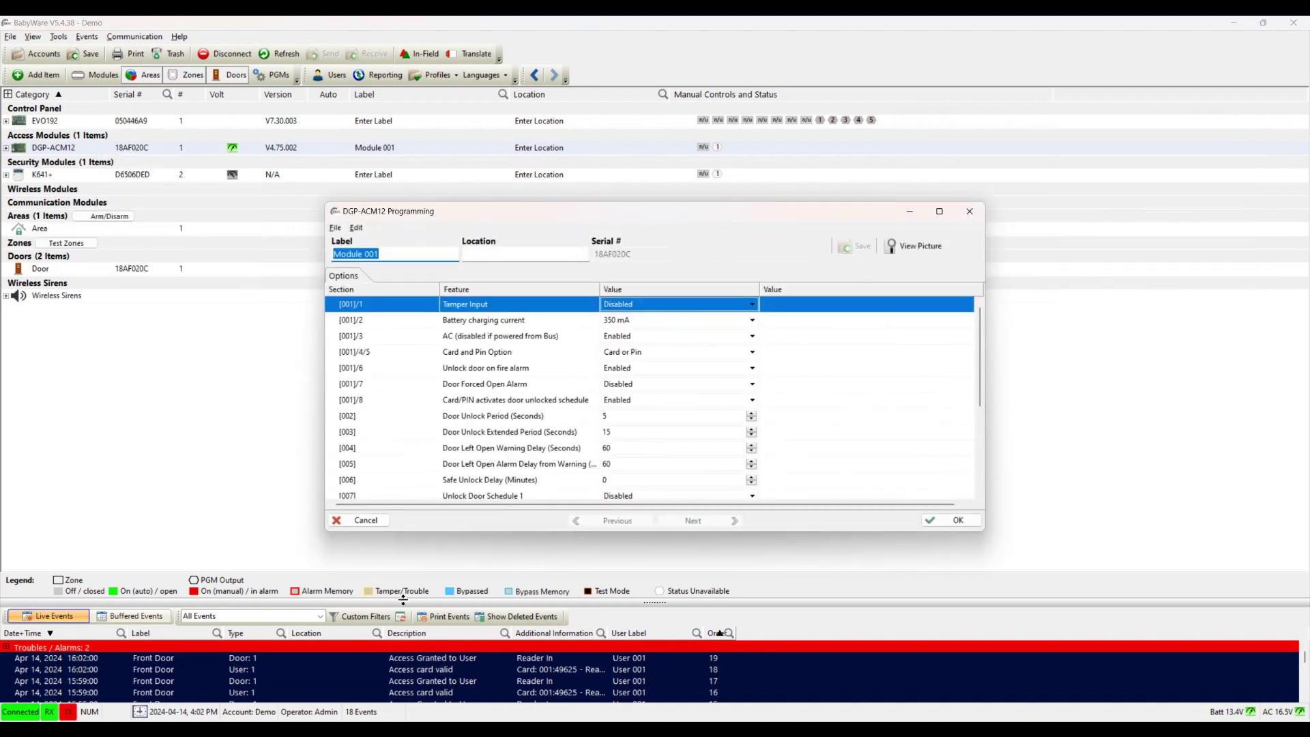
left_click(367, 521)
right_click(116, 266)
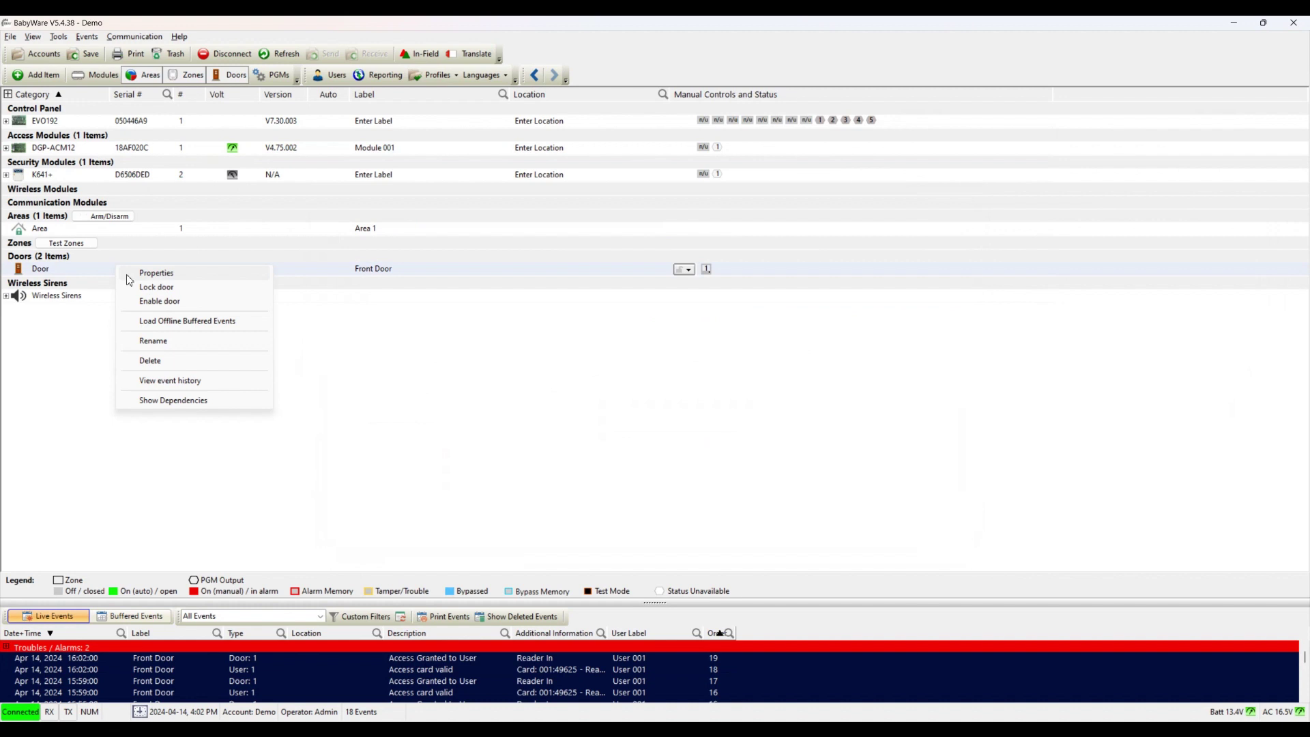
left_click(137, 273)
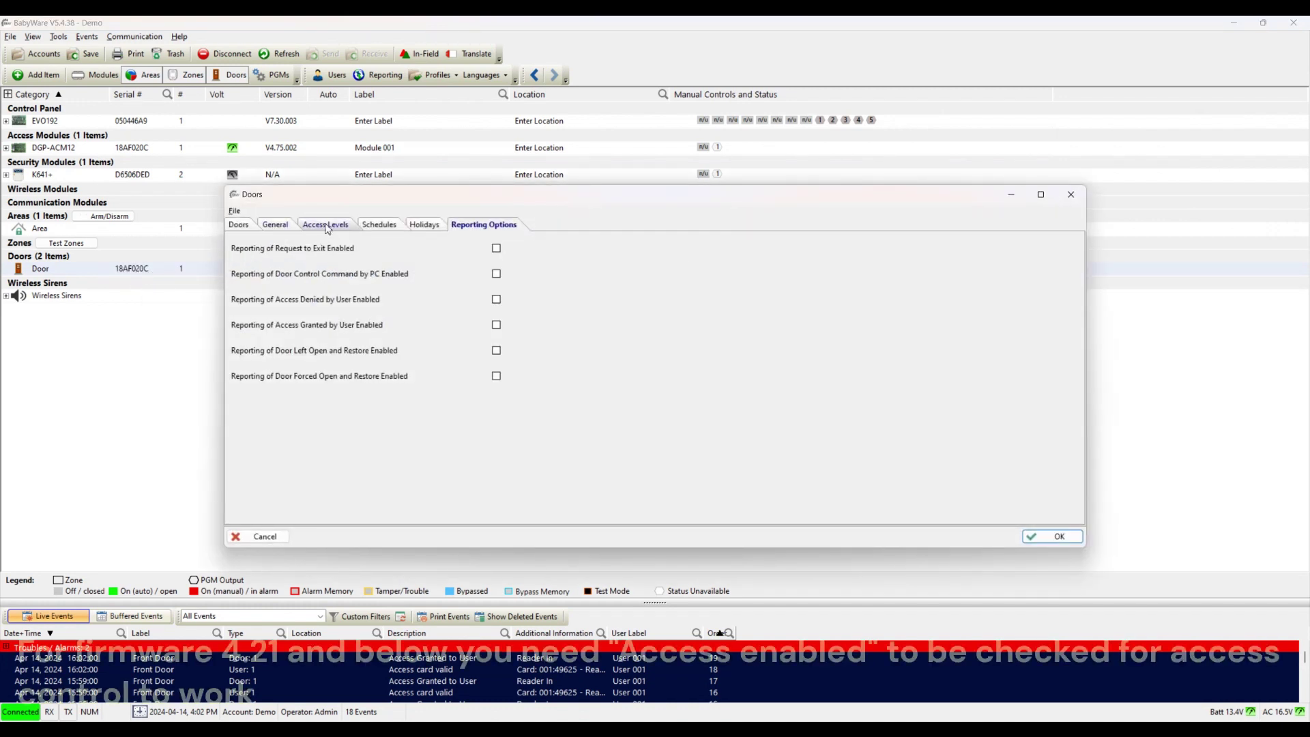
left_click(327, 226)
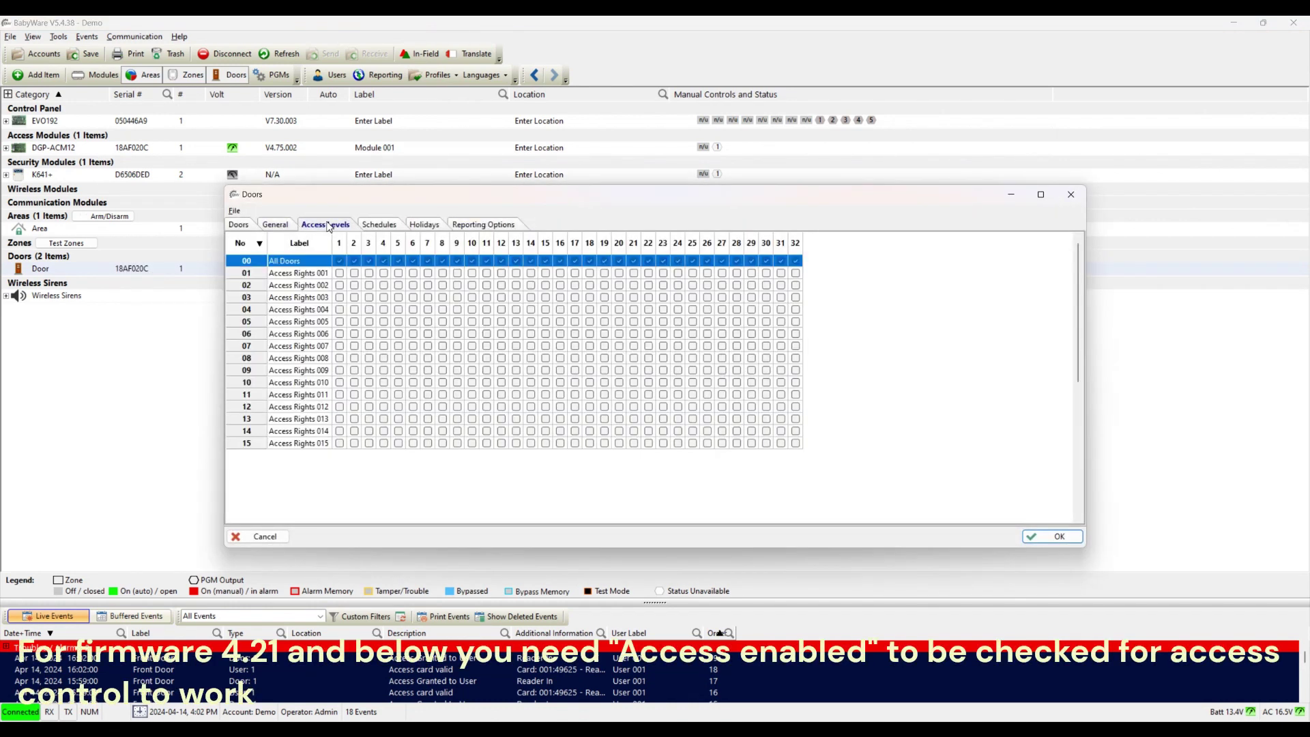
left_click(287, 226)
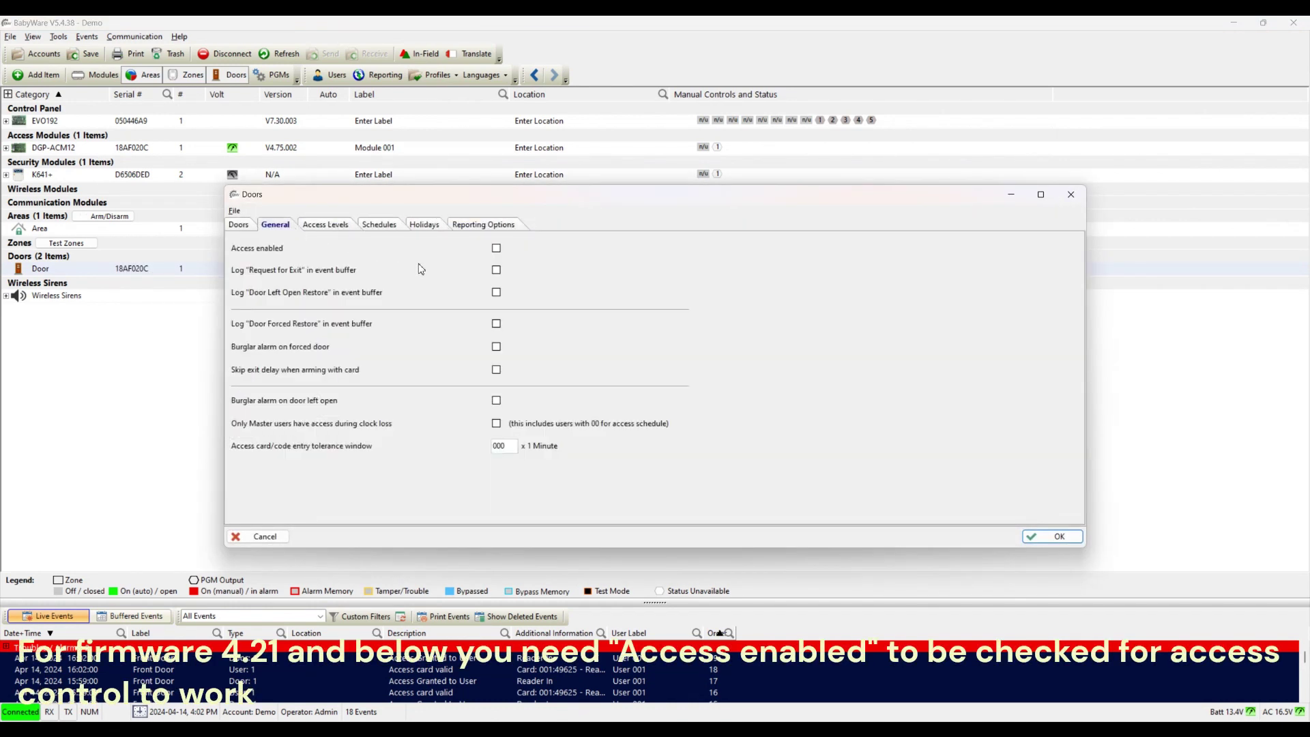
left_click(496, 250)
left_click(1031, 538)
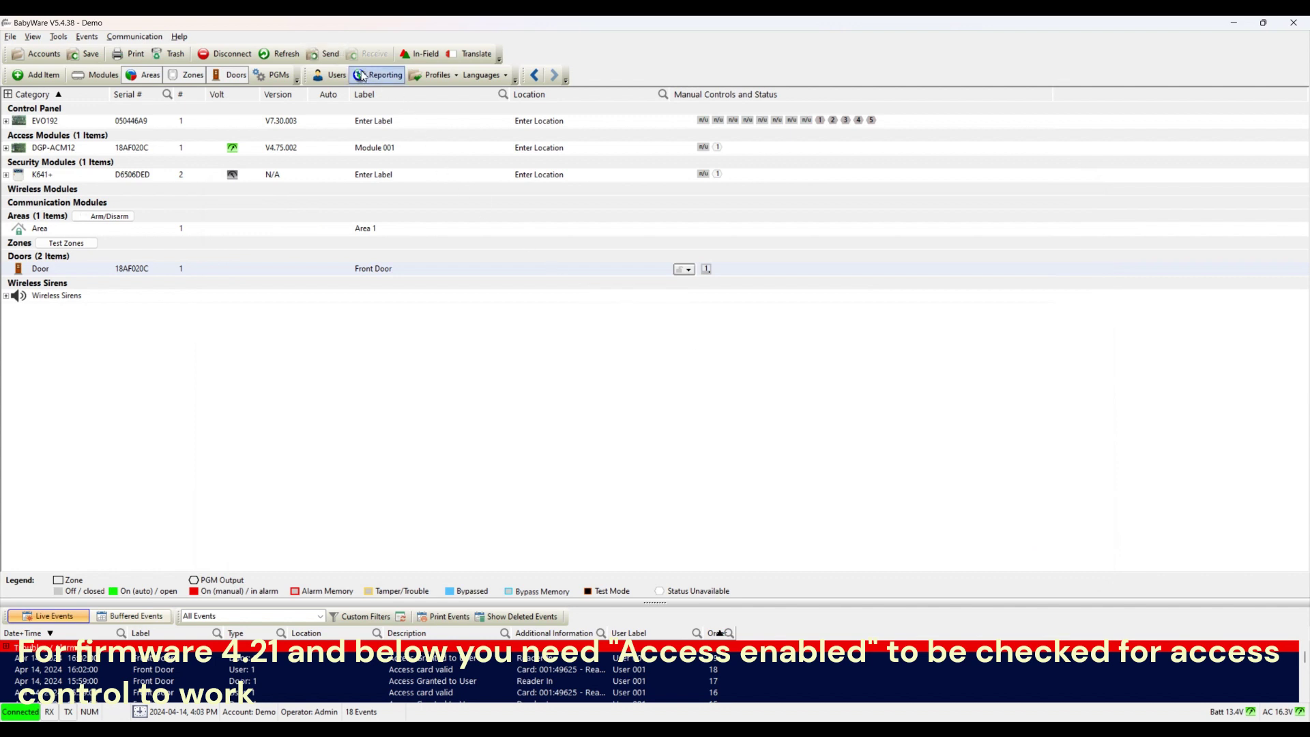
left_click(321, 53)
left_click(768, 365)
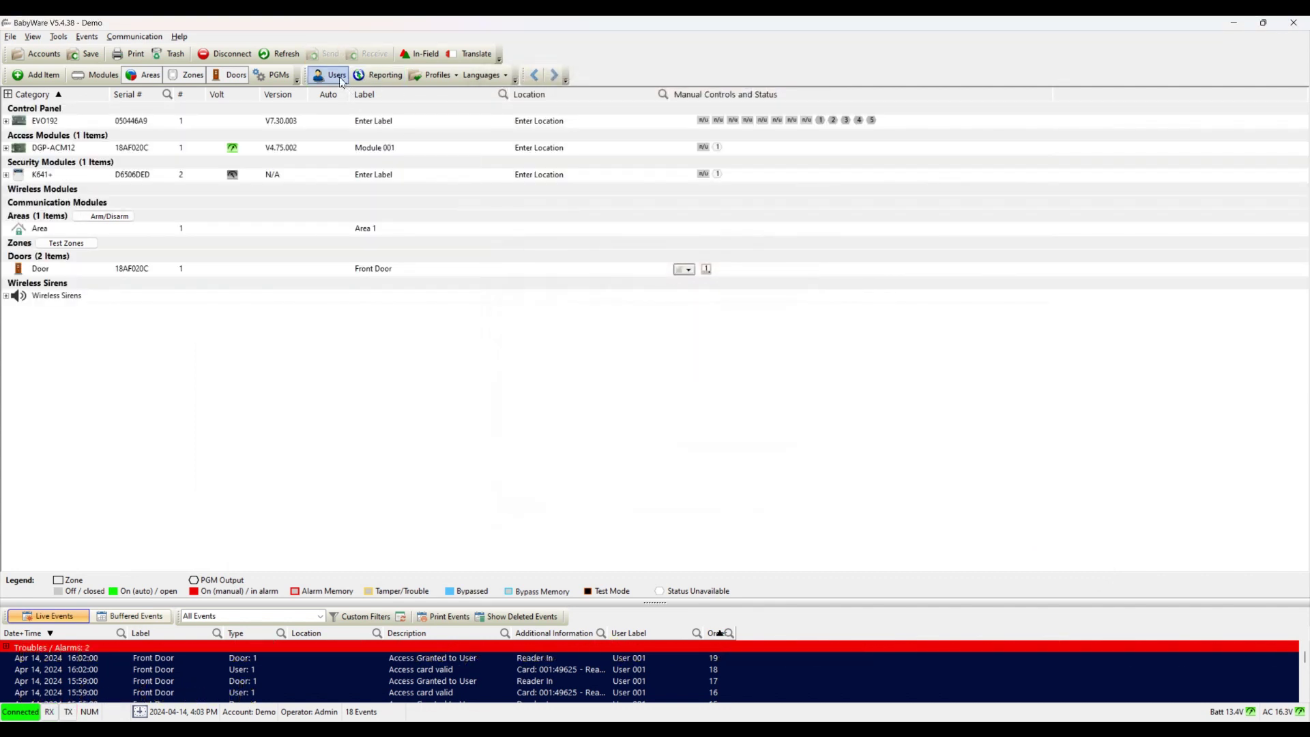
Step: Add User 002 and enter its four-digit access code on the Credentials tab
left_click(340, 78)
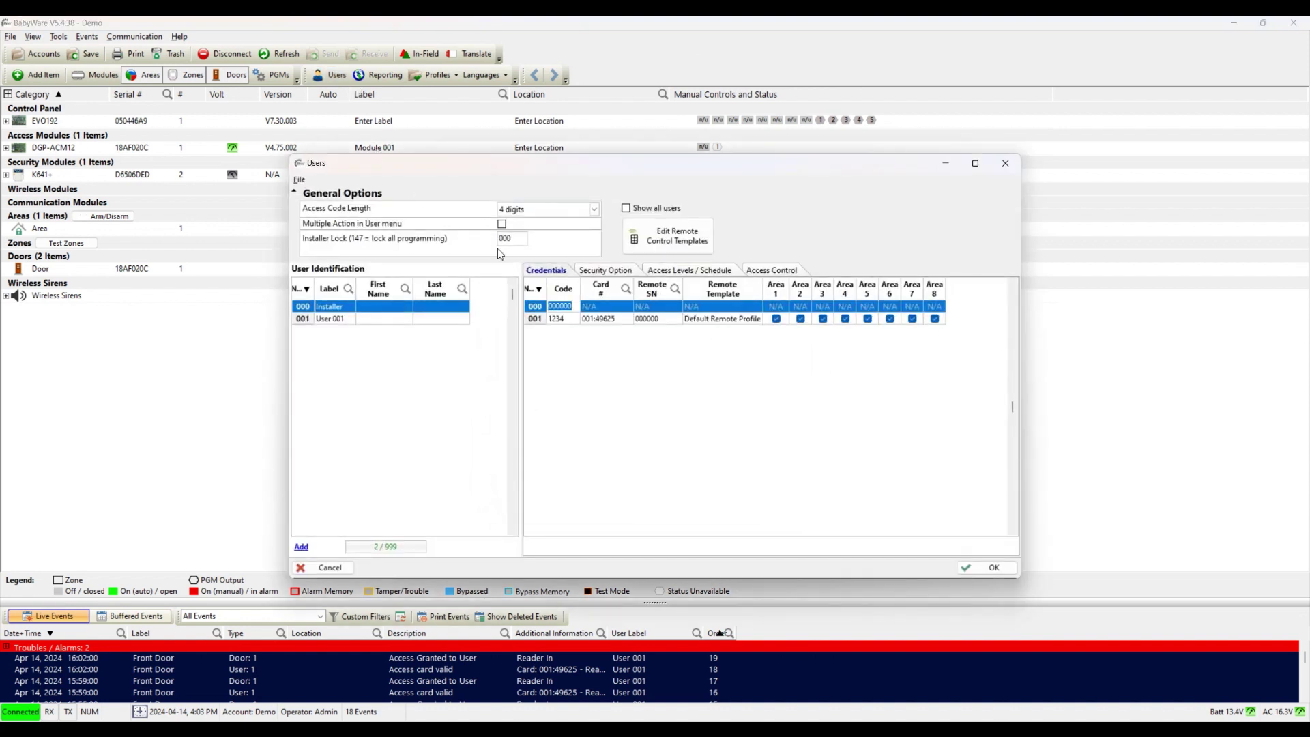
left_click(755, 272)
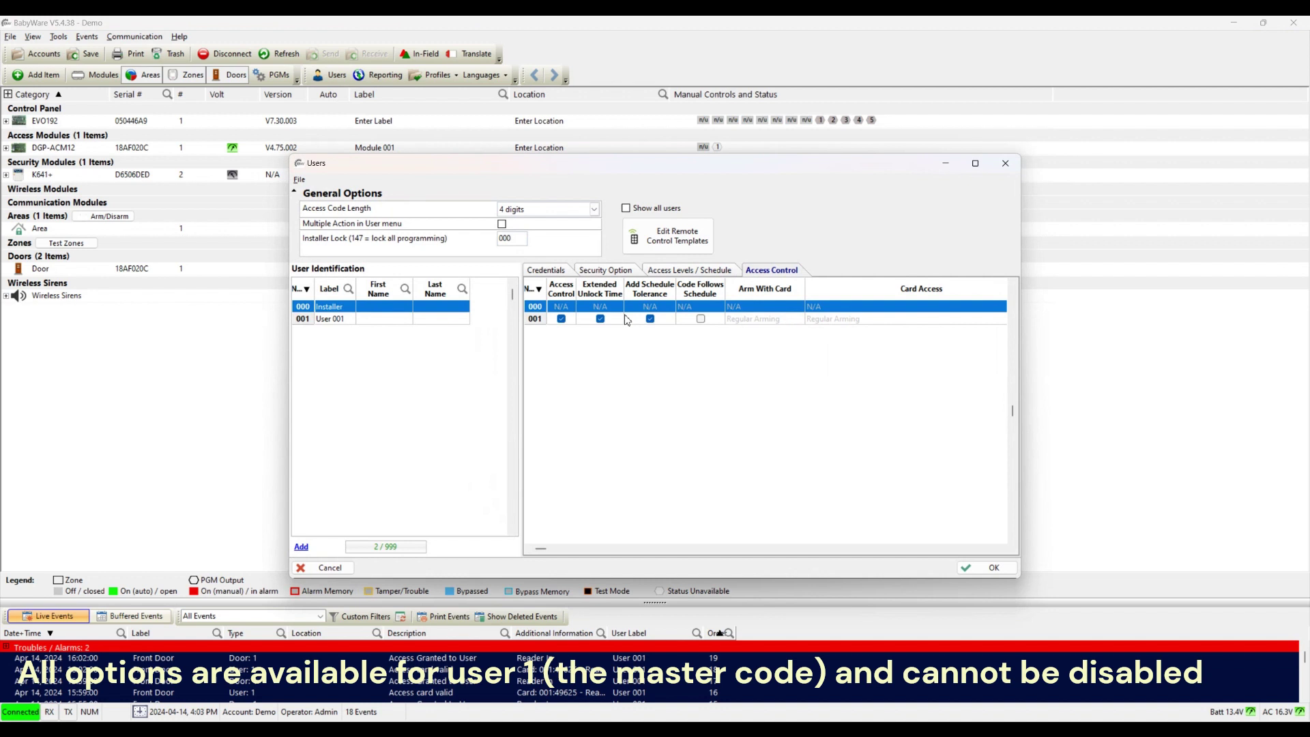
left_click(563, 324)
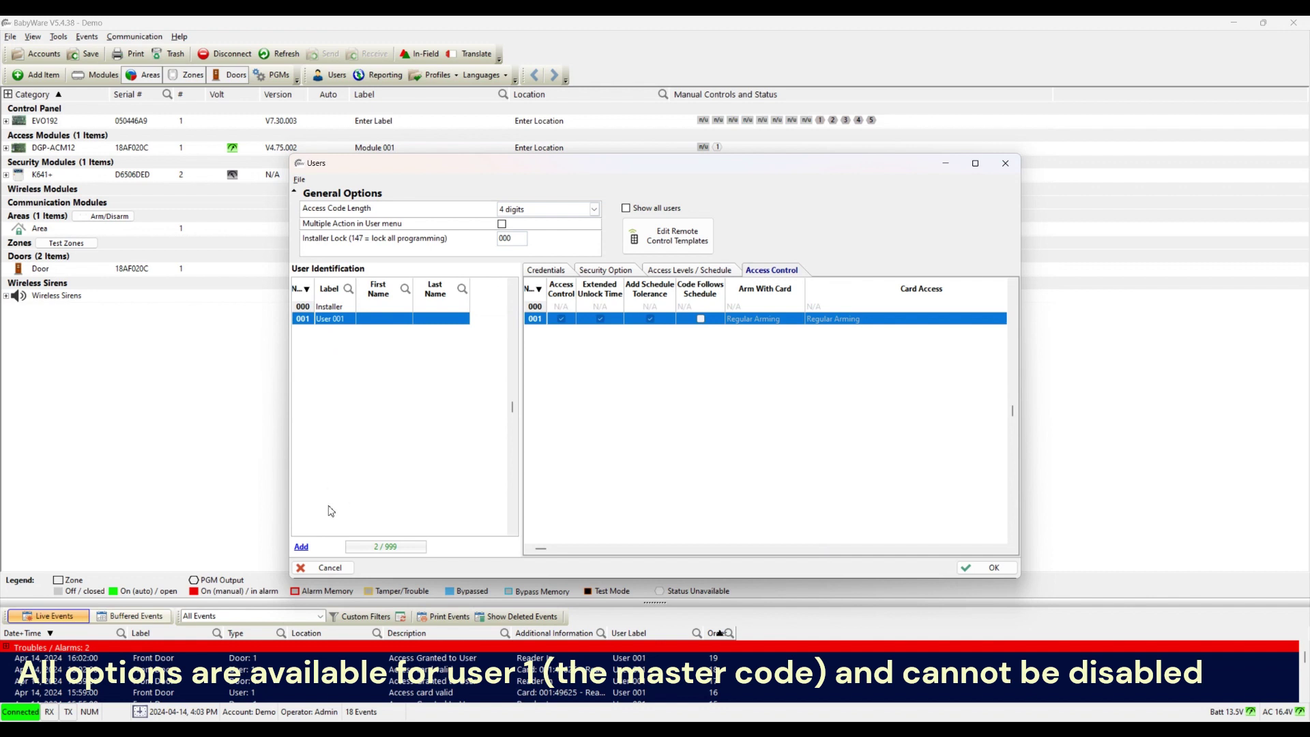
left_click(301, 548)
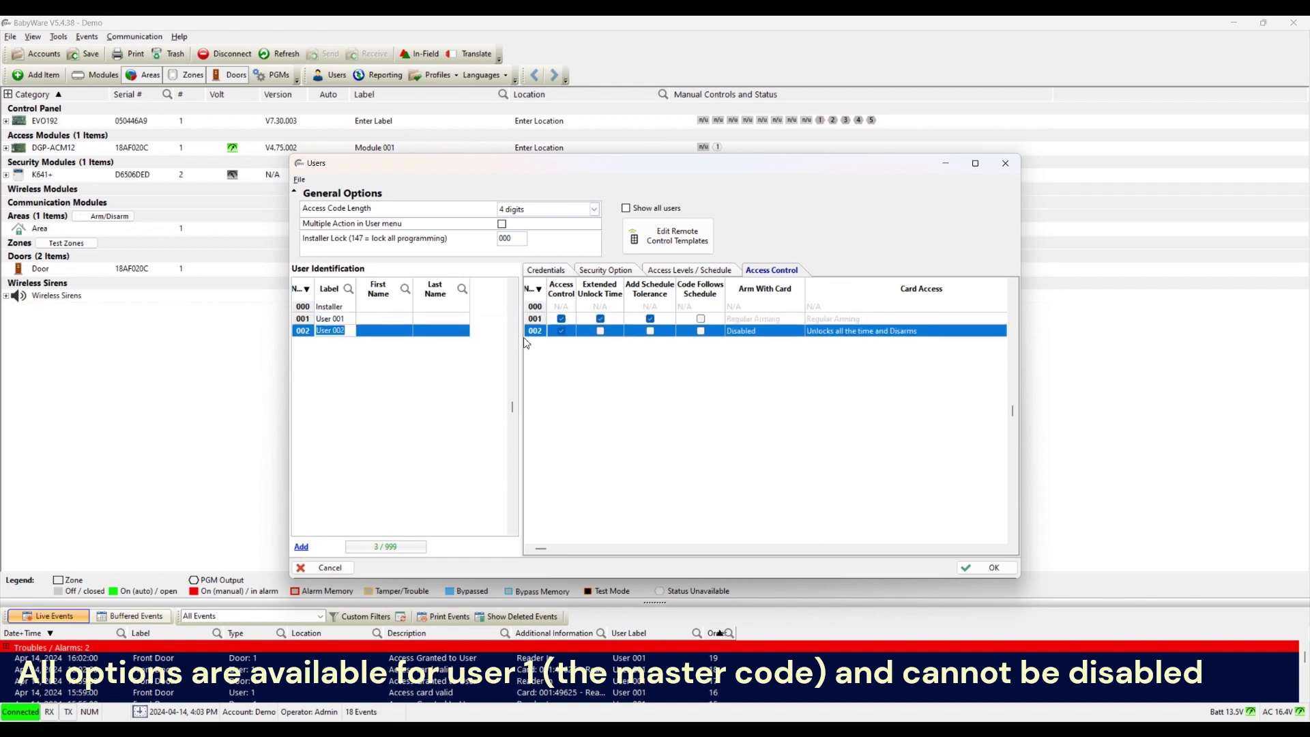
left_click(546, 270)
left_click(558, 330)
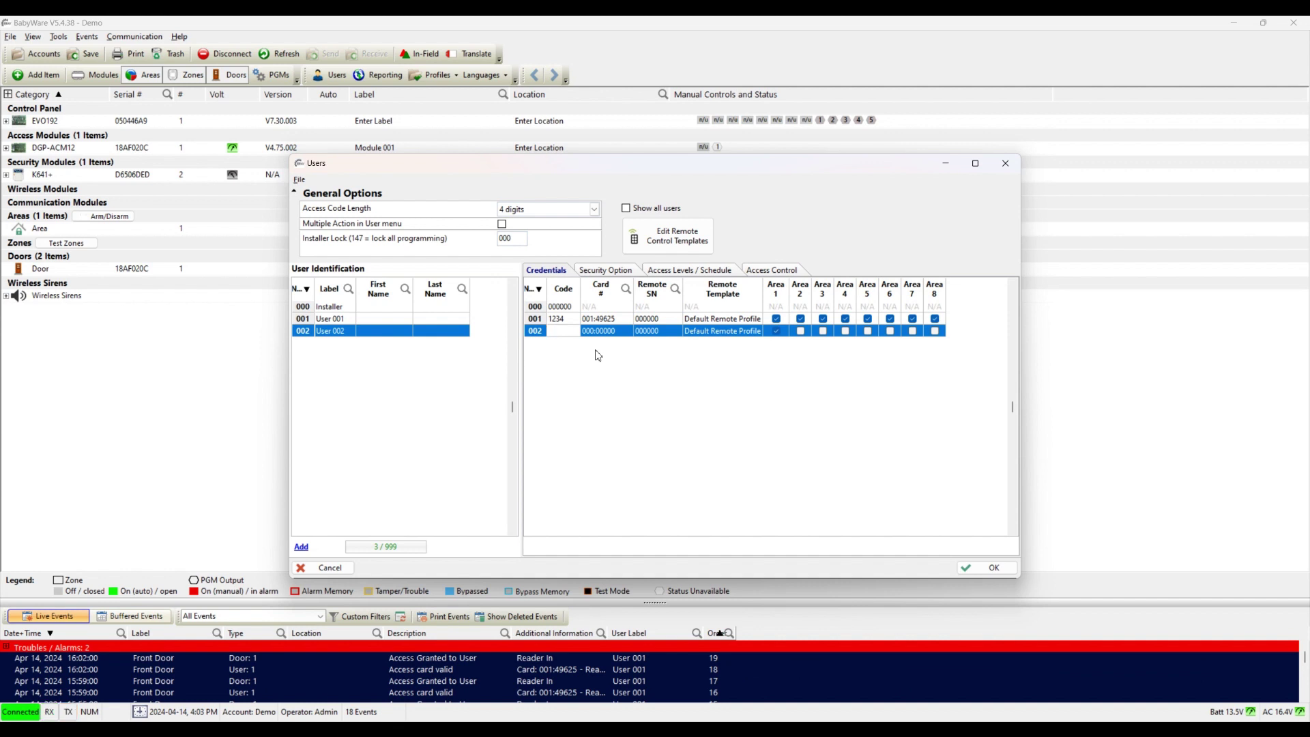
type("5555")
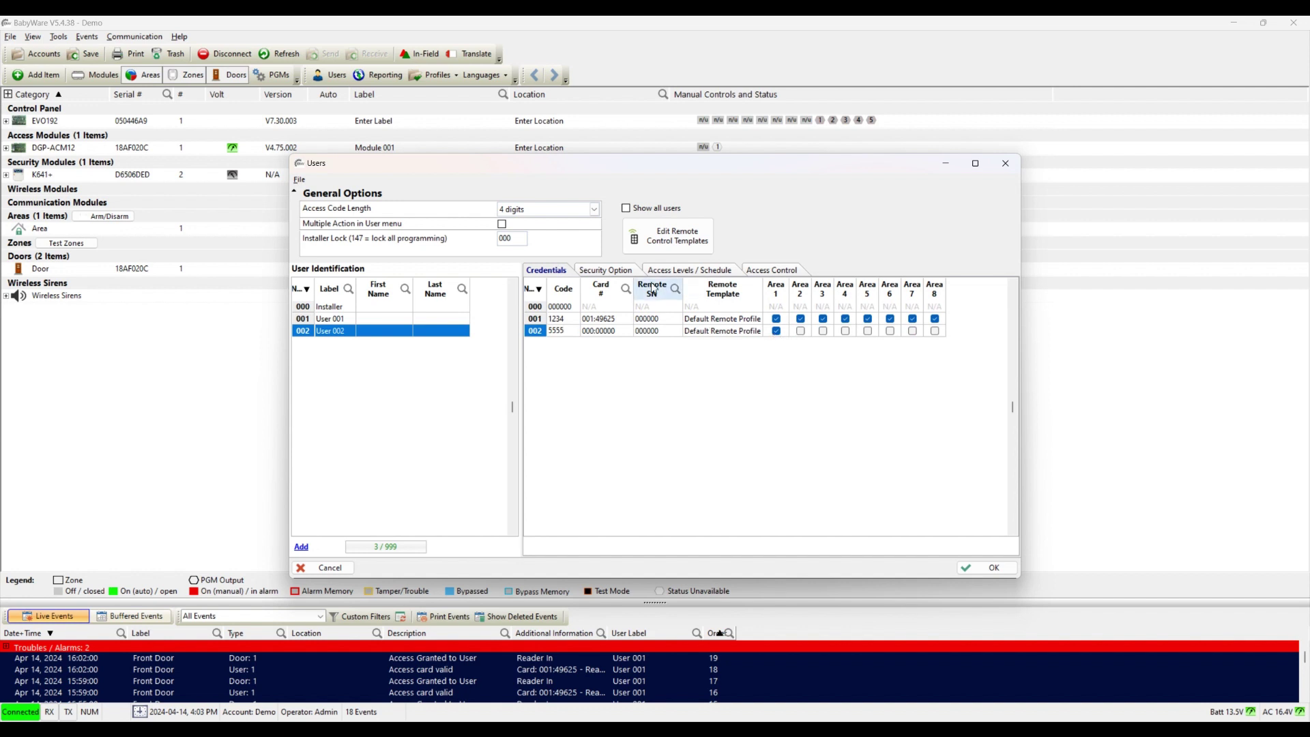
Step: Check User 002's All Doors / Always access levels, untick Access Control, and save
left_click(607, 271)
left_click(690, 270)
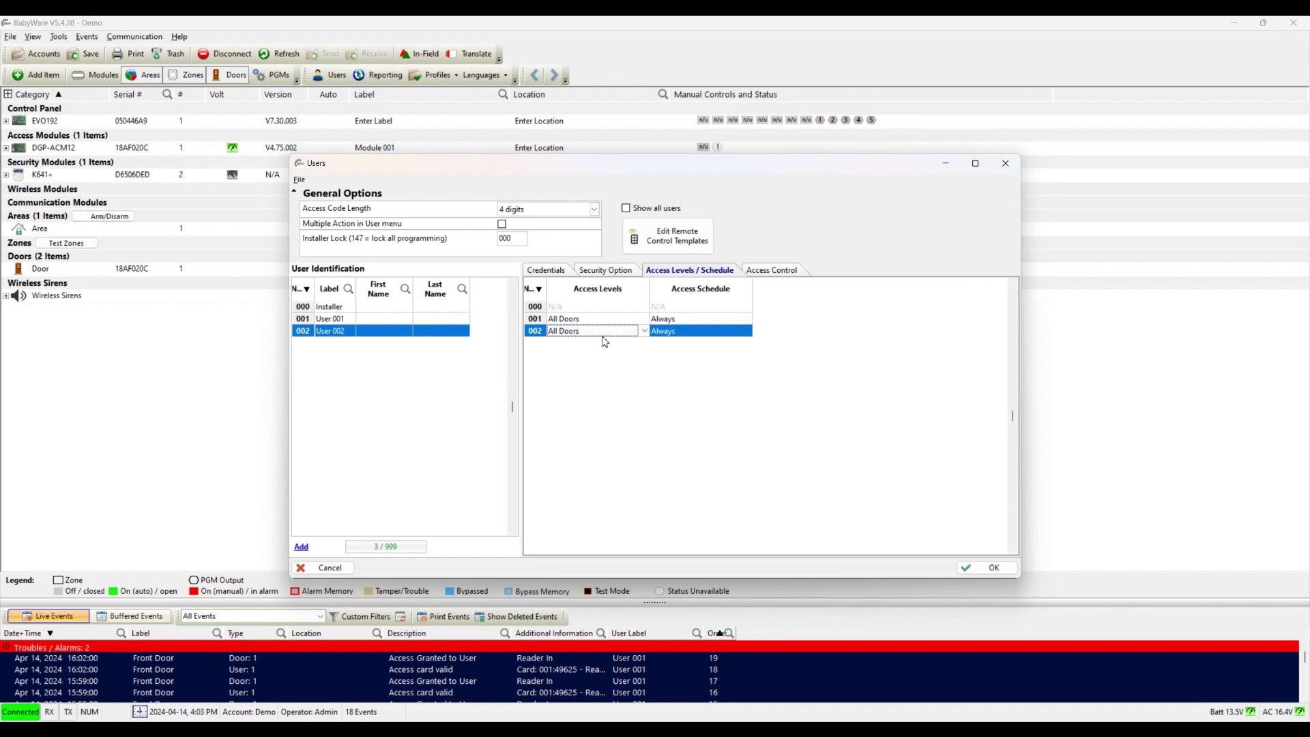
left_click(773, 272)
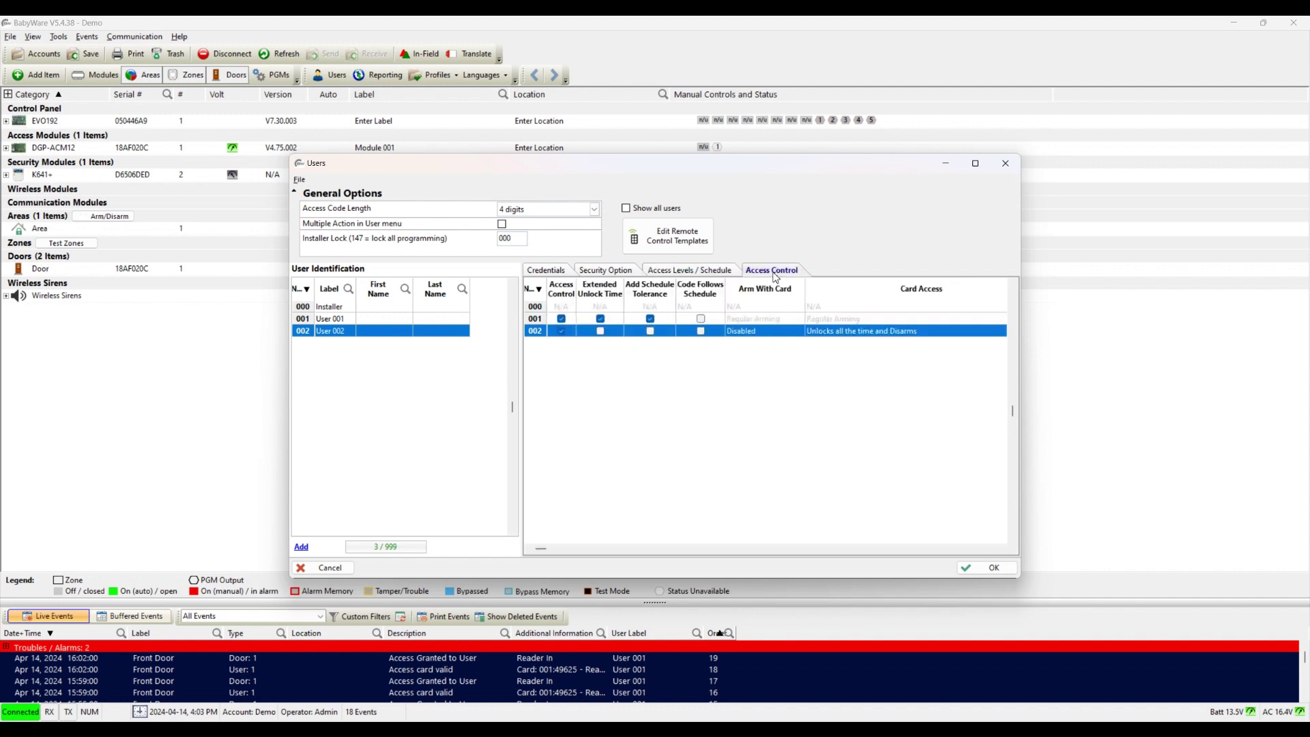
left_click(564, 334)
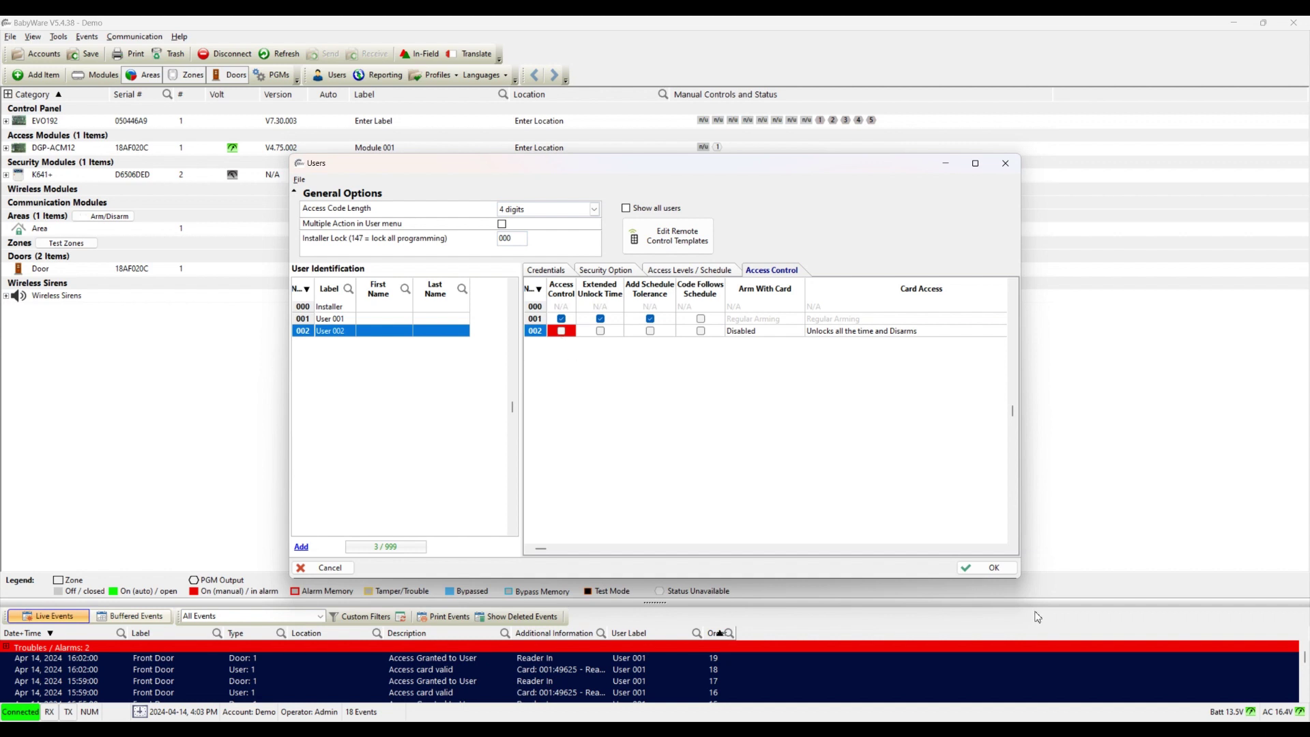
left_click(978, 570)
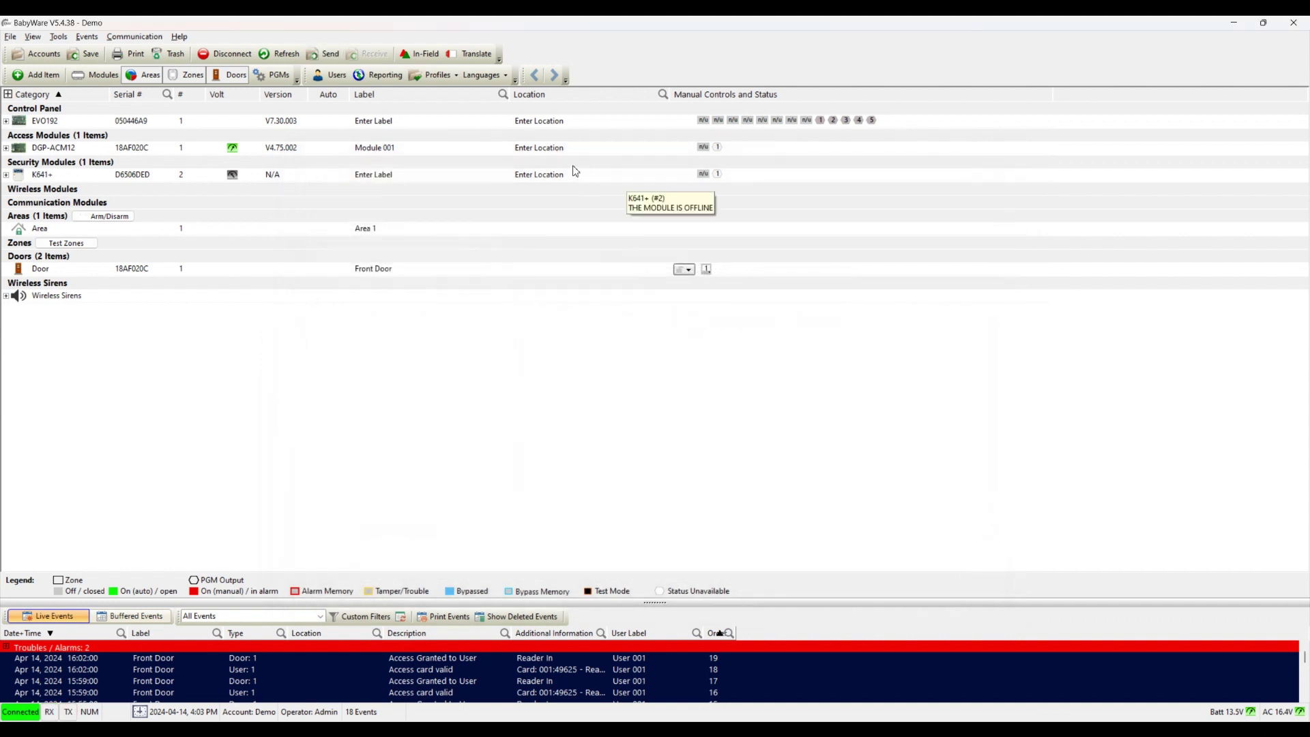
Step: Upload the pending User 002 programming to the panel
left_click(329, 57)
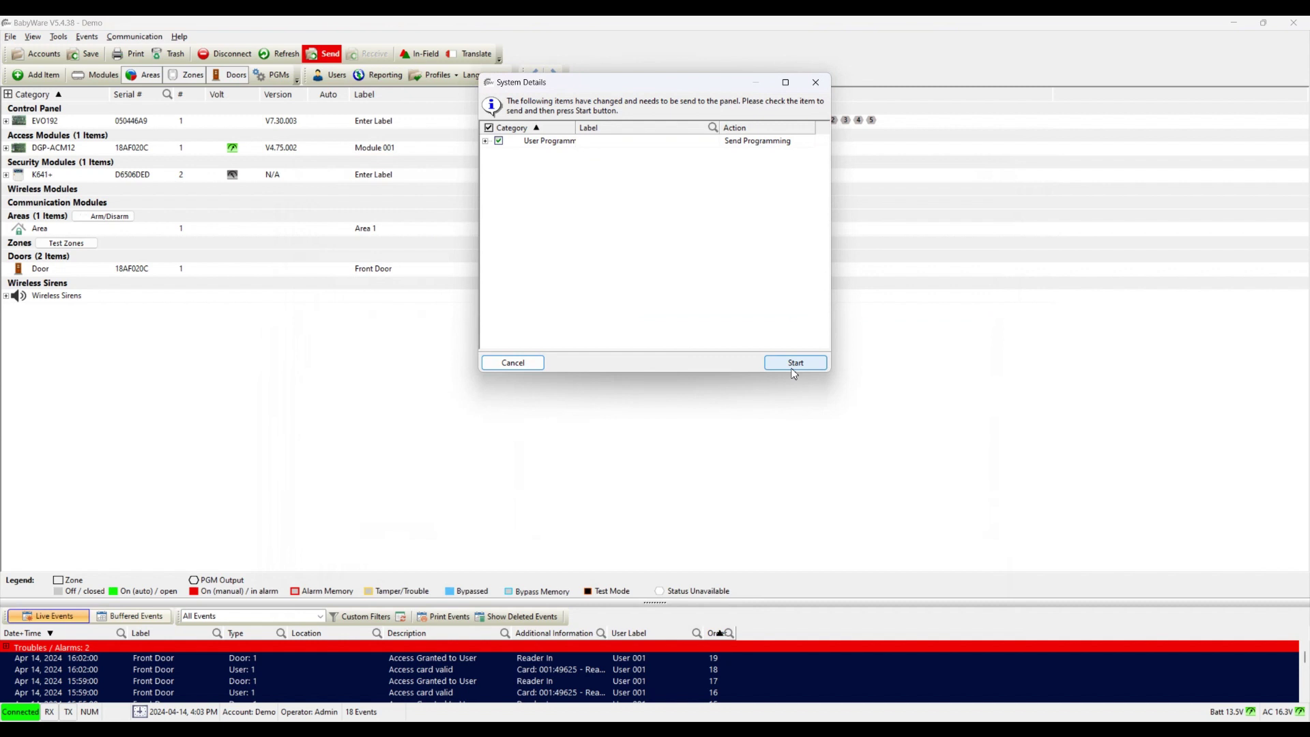
left_click(793, 363)
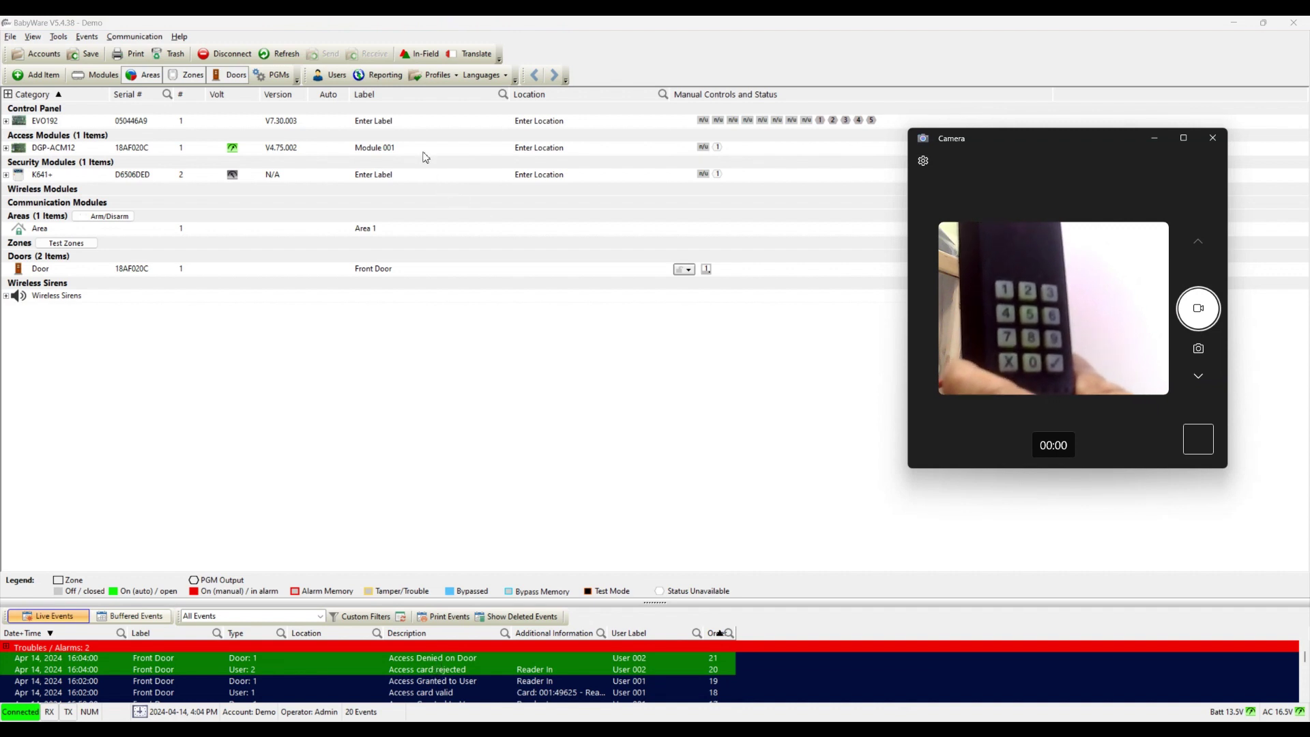
Step: Enable Access Control for User 002 in the user list
left_click(334, 75)
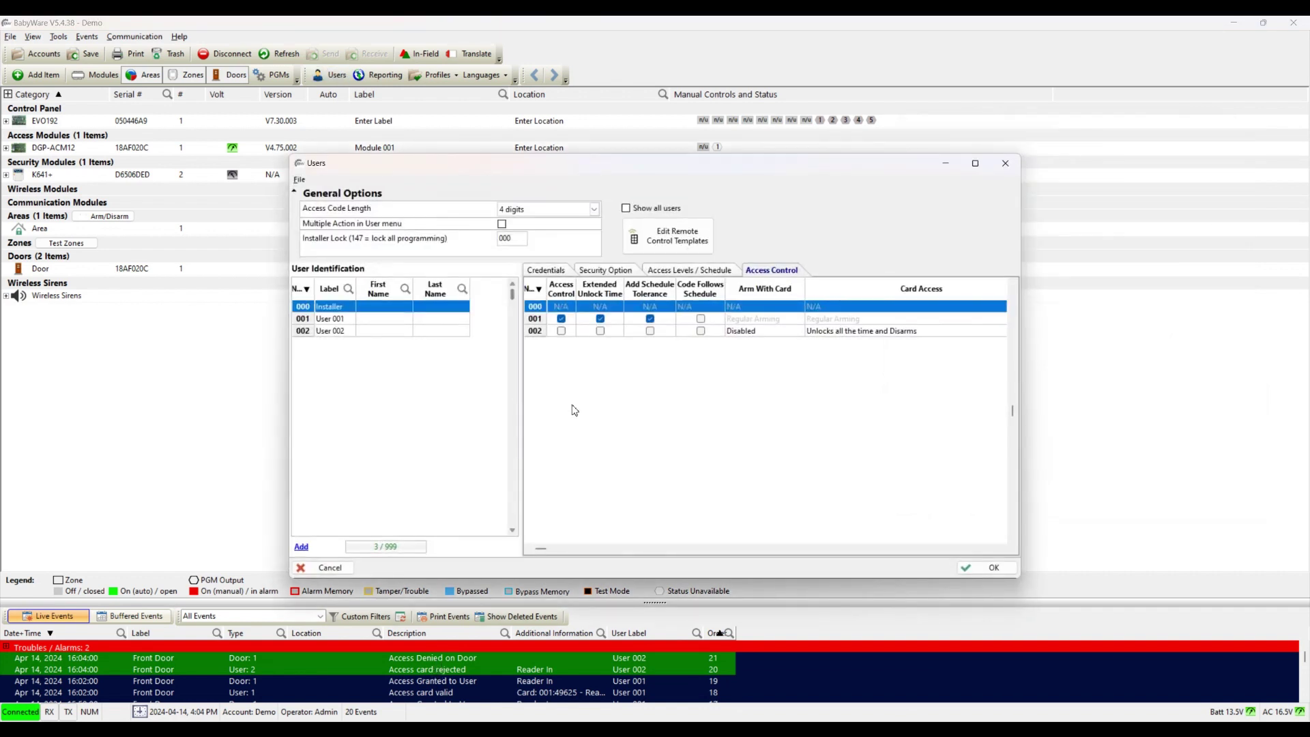
left_click(561, 333)
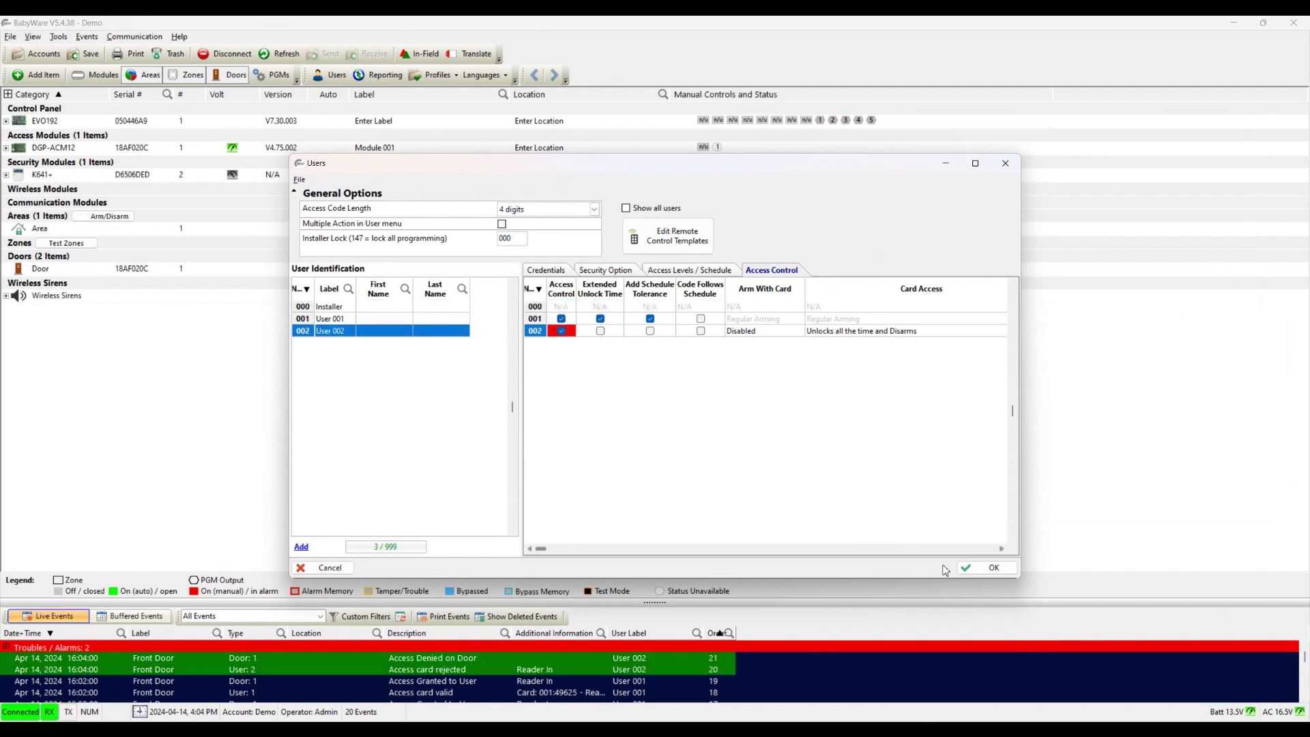
key("Return")
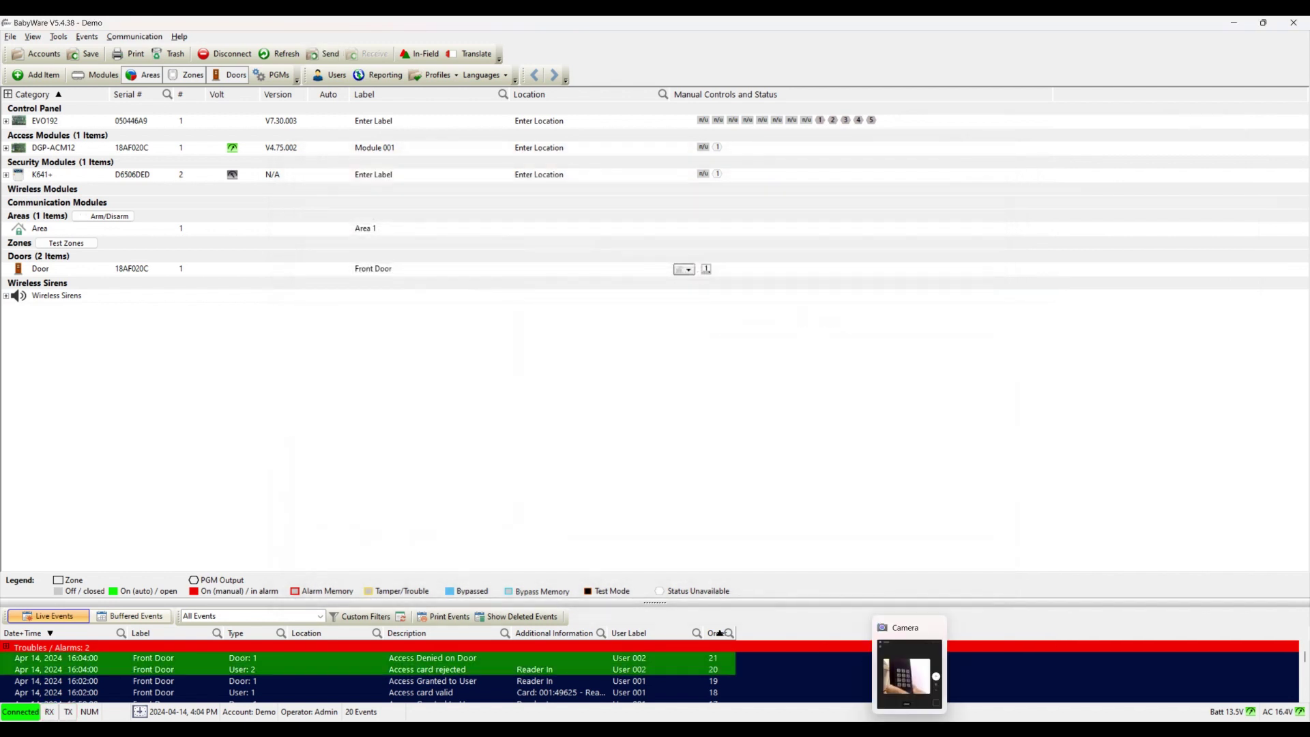
Step: Send the updated user programming to the panel and bring up the keypad camera view
left_click(331, 55)
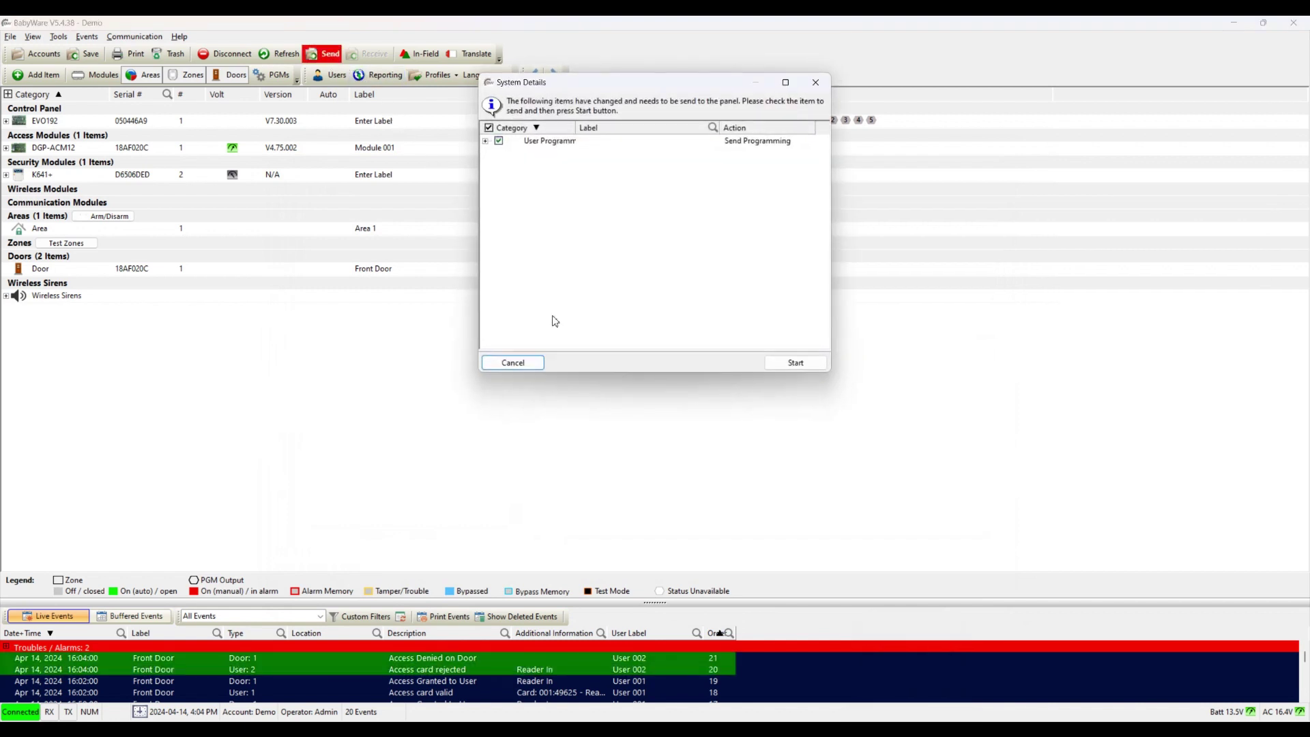
left_click(792, 360)
key("alt+Tab")
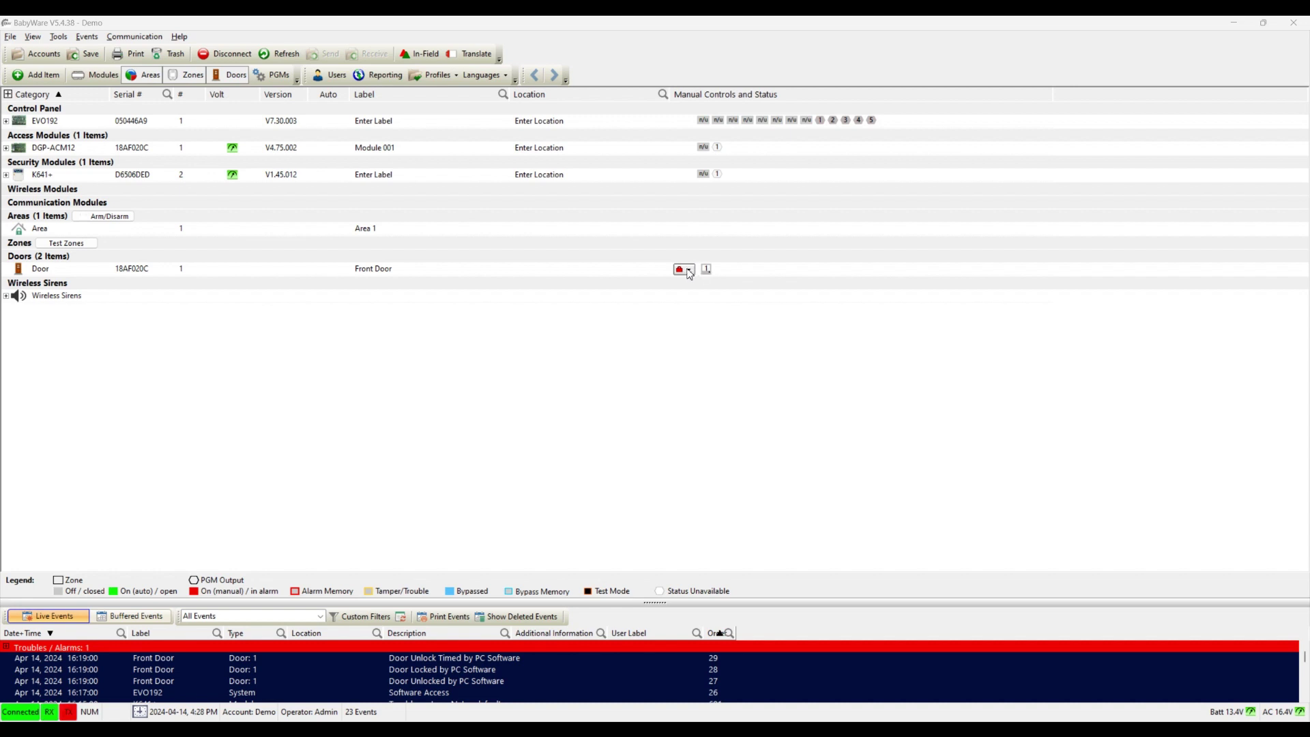
Step: Unlock the Front Door from its Manual Controls dropdown
left_click(690, 271)
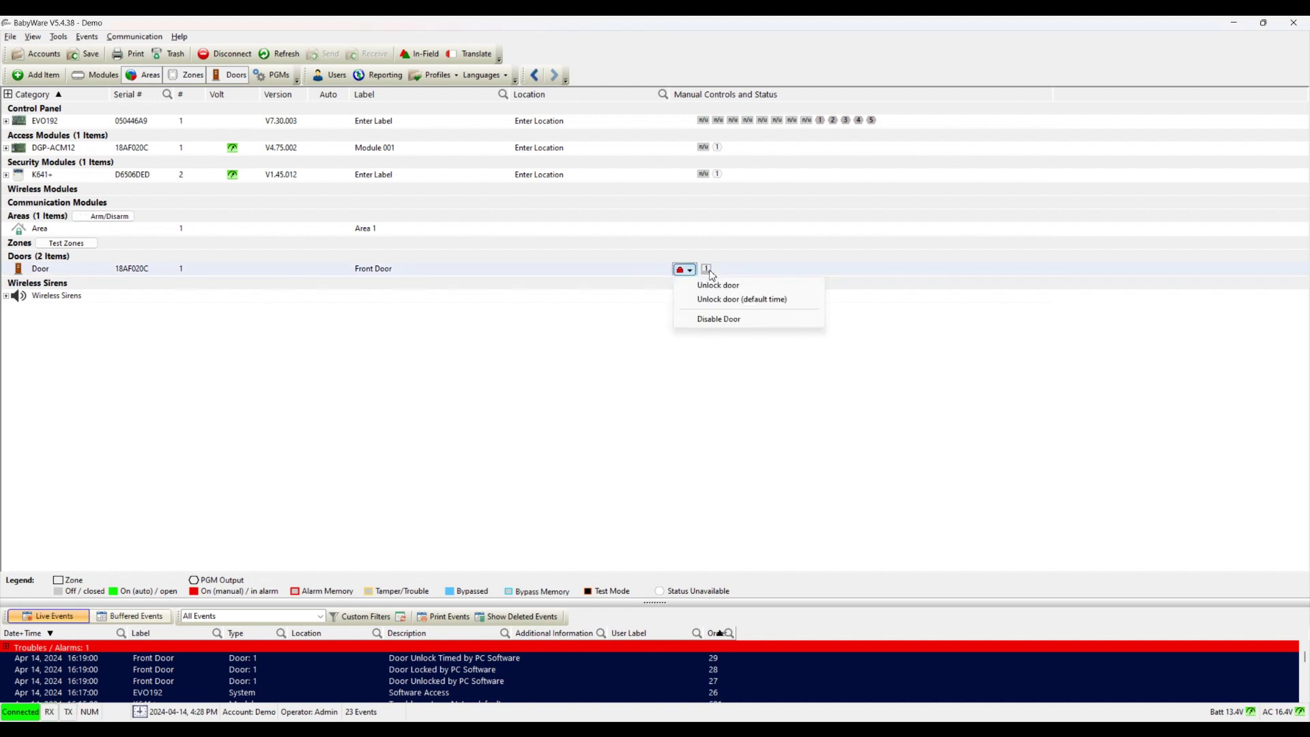
left_click(703, 241)
mouse_move(694, 275)
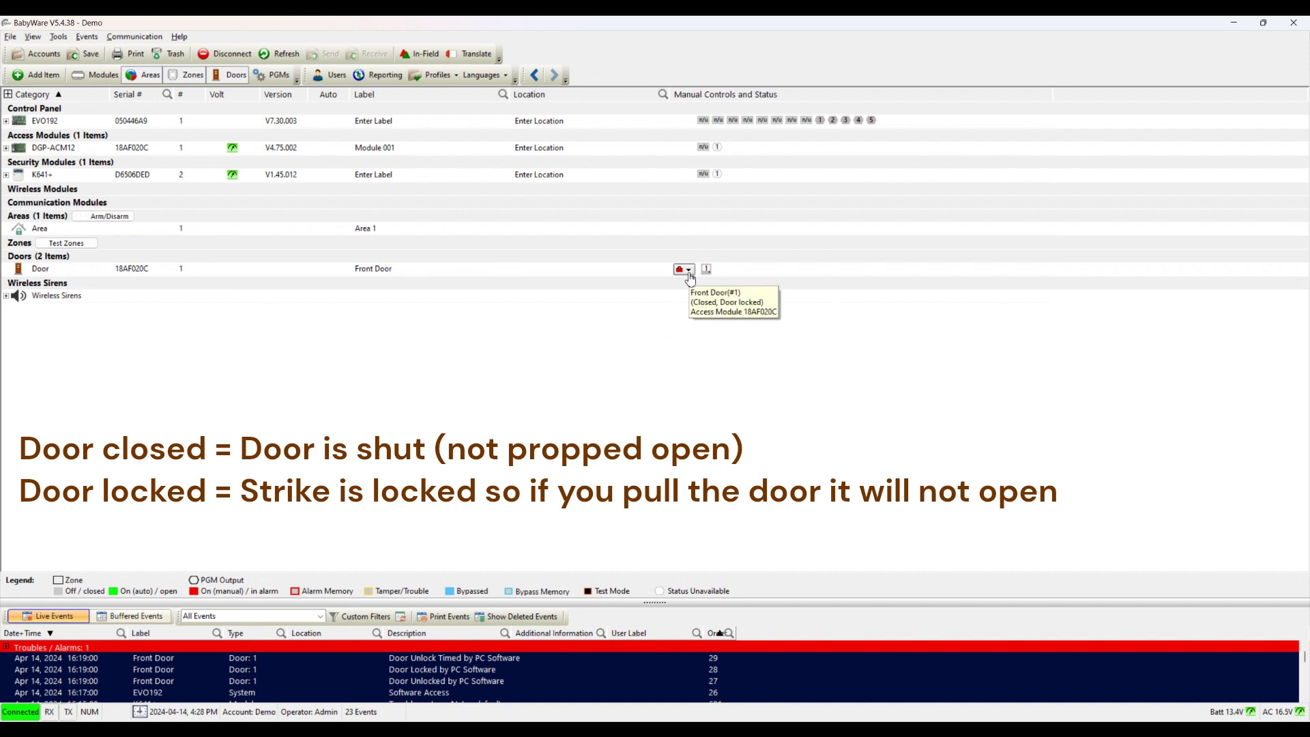
left_click(689, 270)
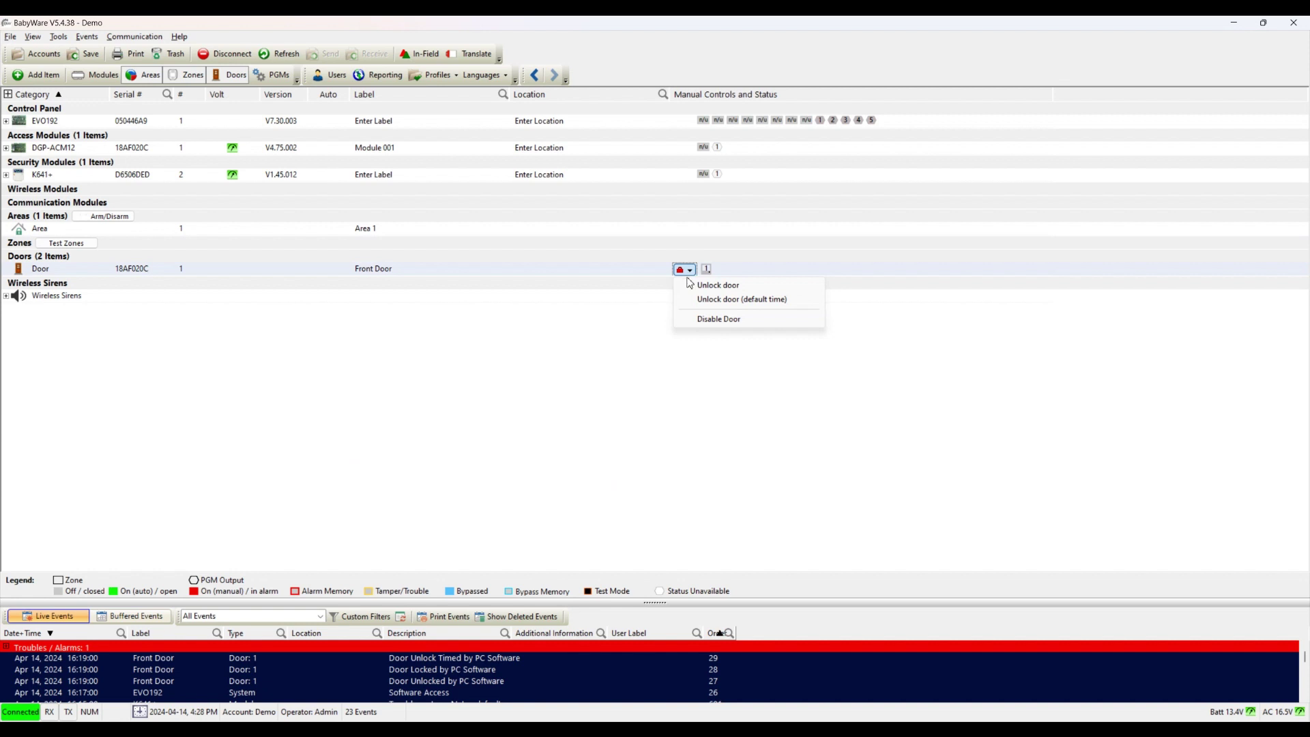
left_click(692, 287)
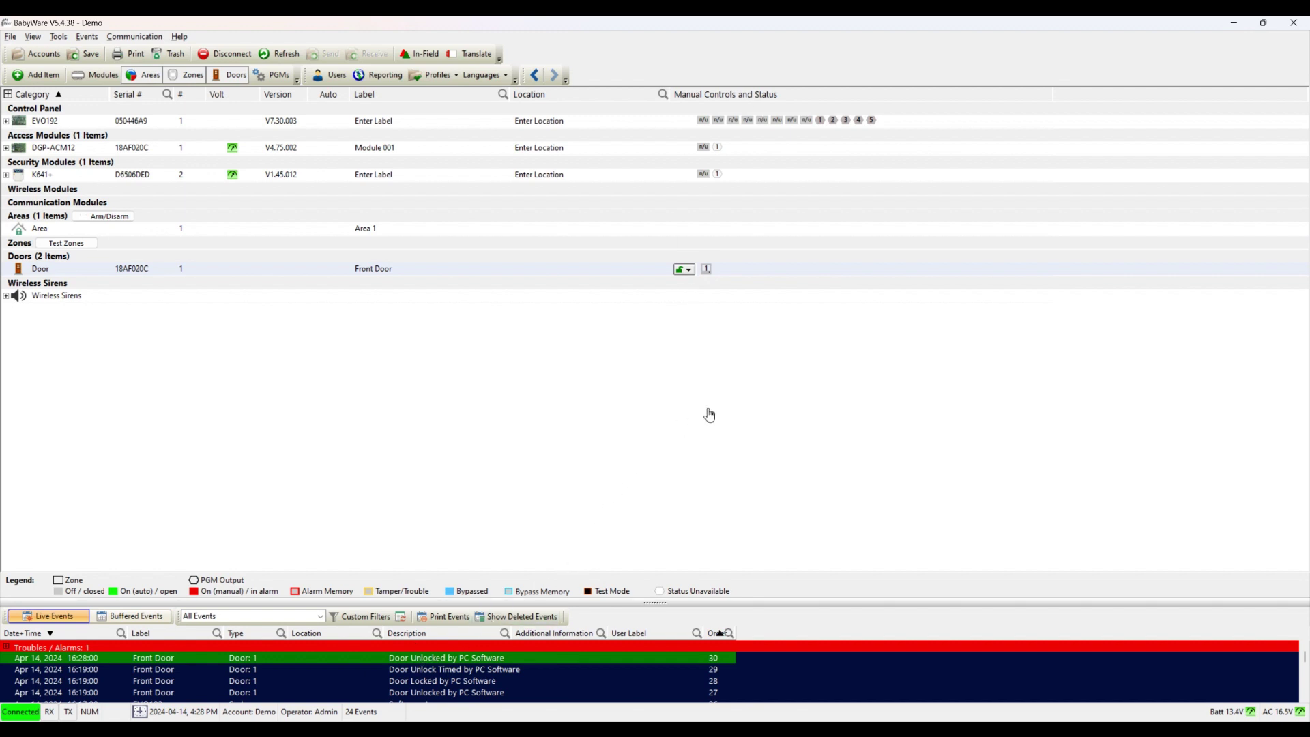
Step: Lock the Front Door again, then unlock it for the default time
left_click(690, 270)
left_click(689, 285)
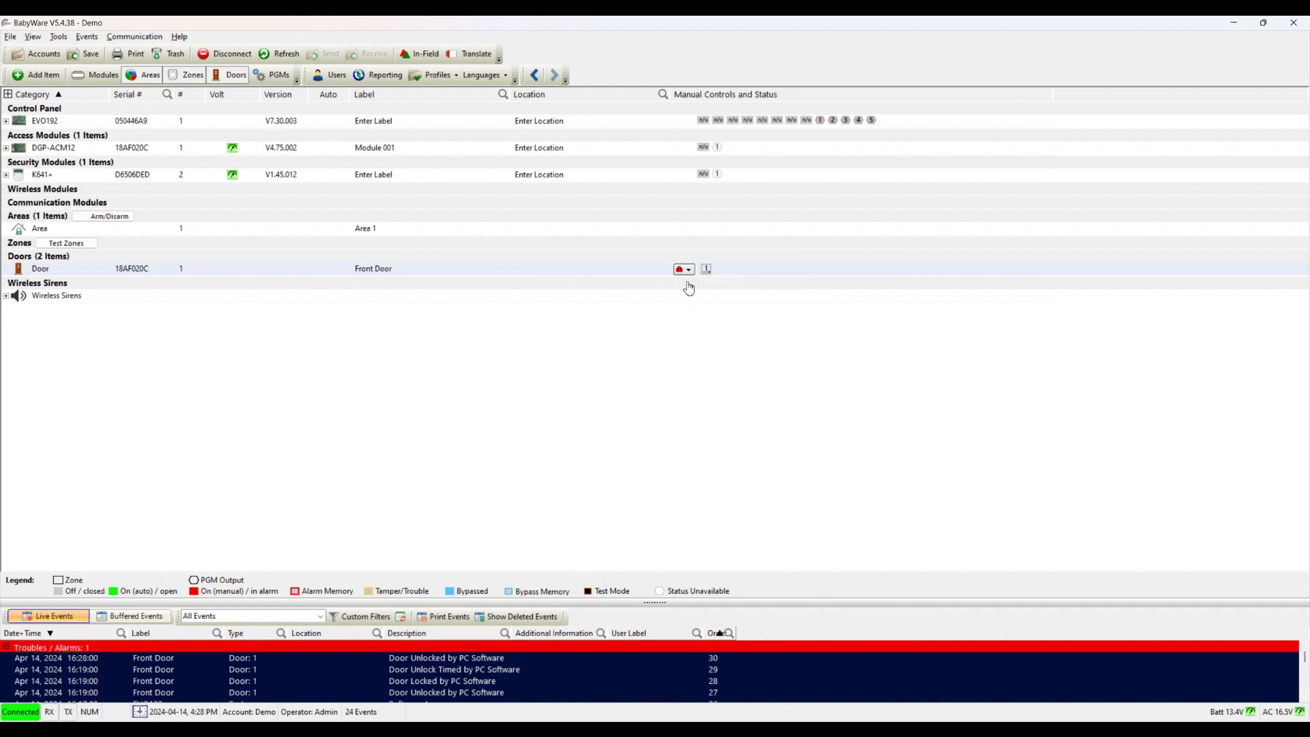
left_click(690, 270)
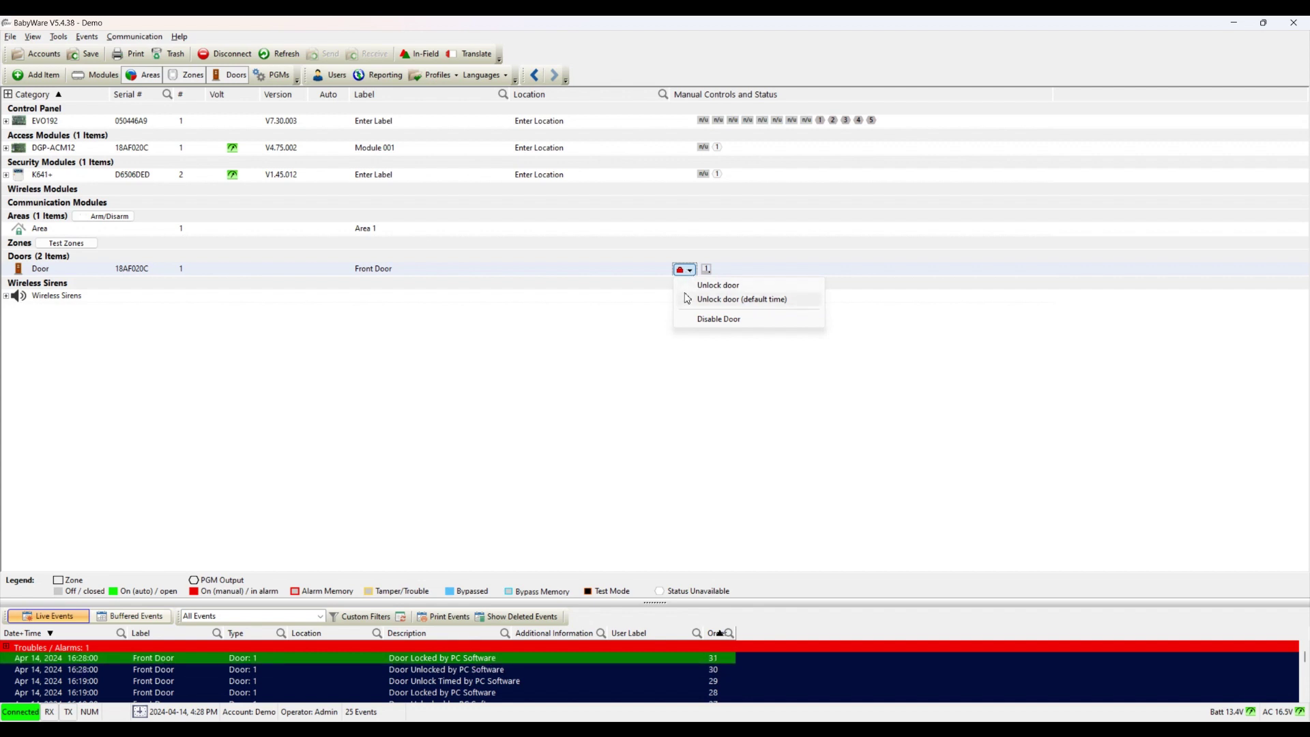
left_click(687, 300)
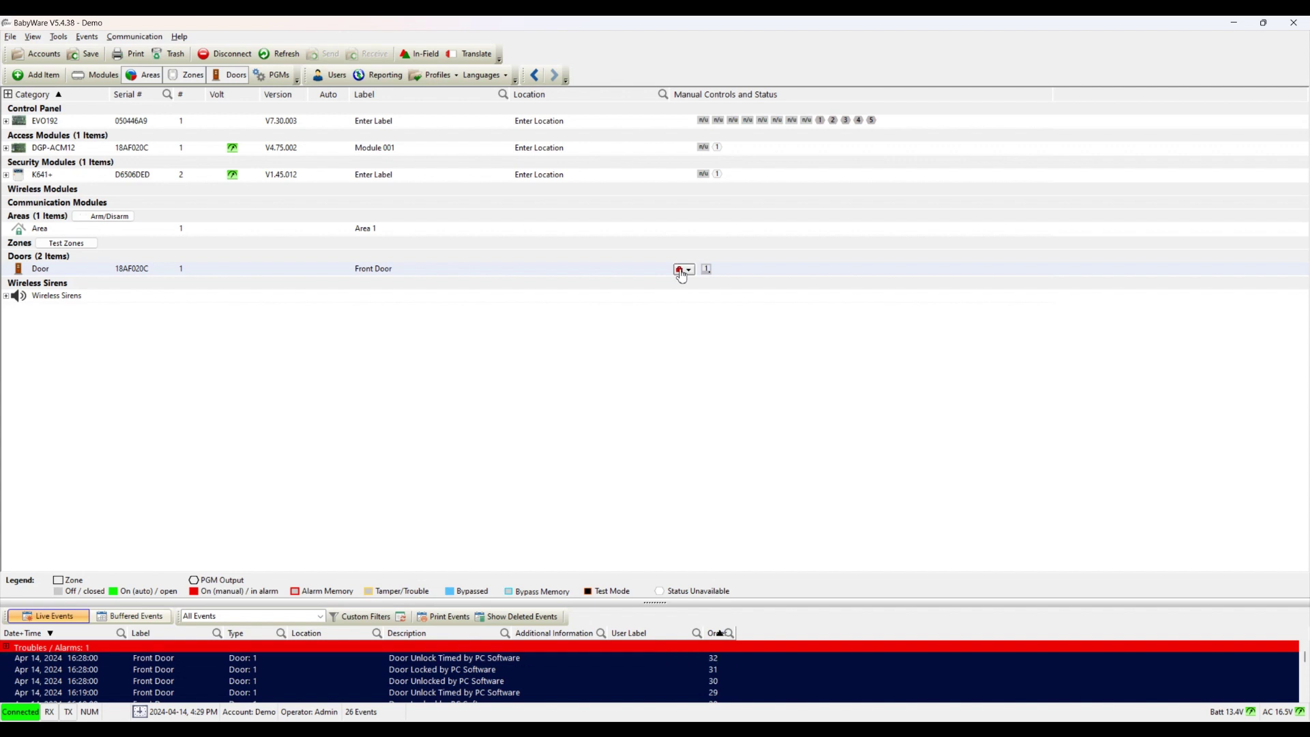
left_click(681, 274)
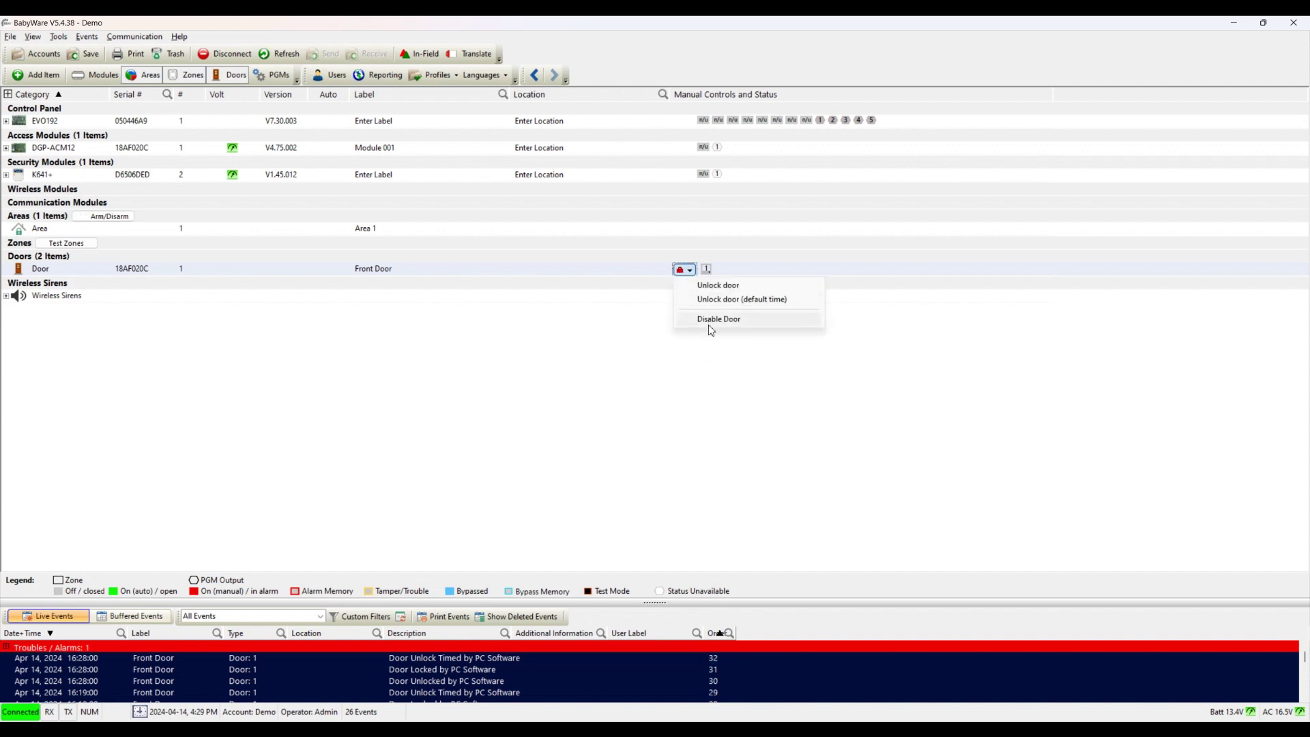
left_click(701, 367)
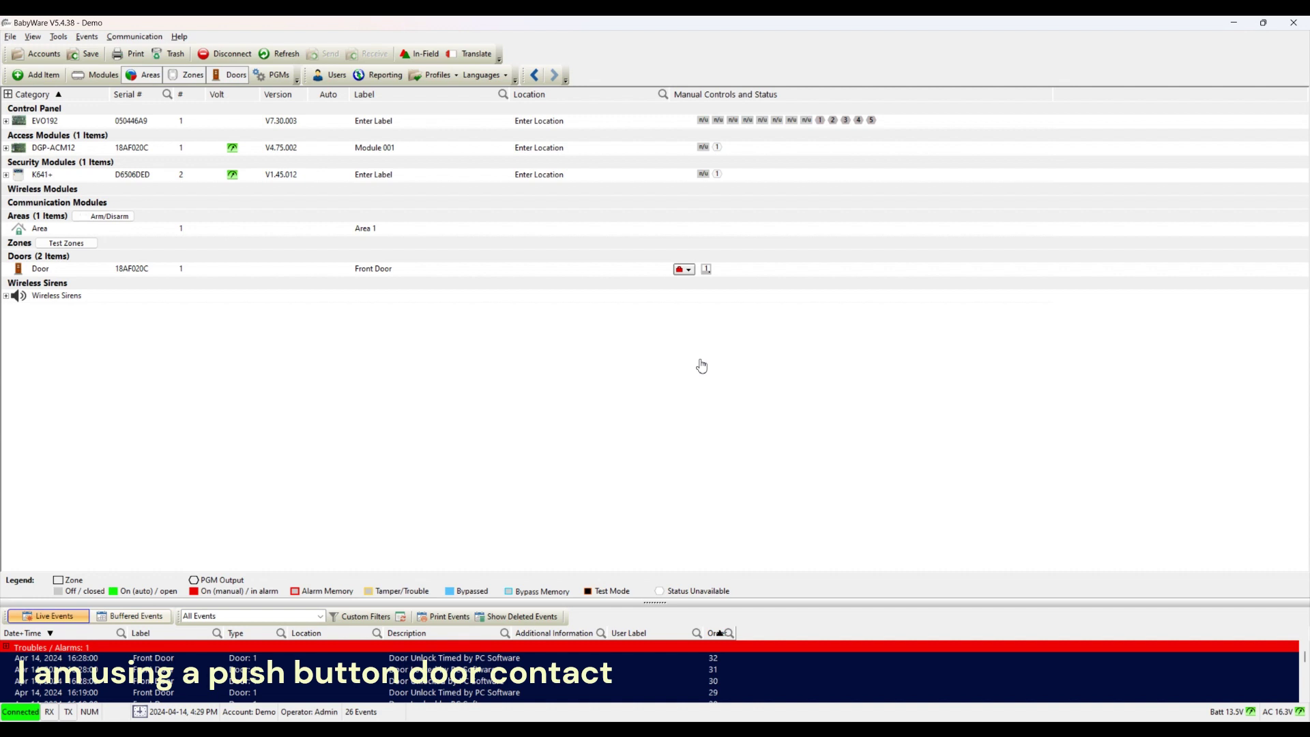
left_click(686, 269)
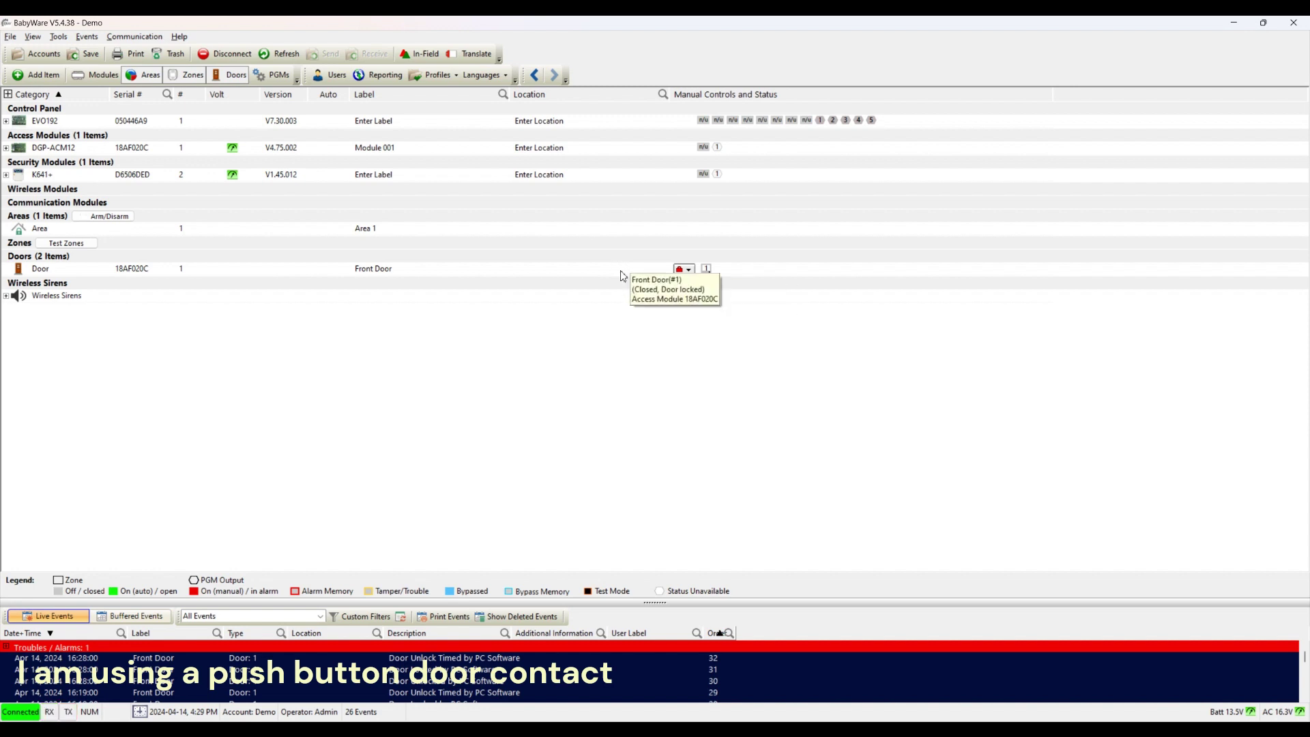
left_click(688, 295)
mouse_move(711, 280)
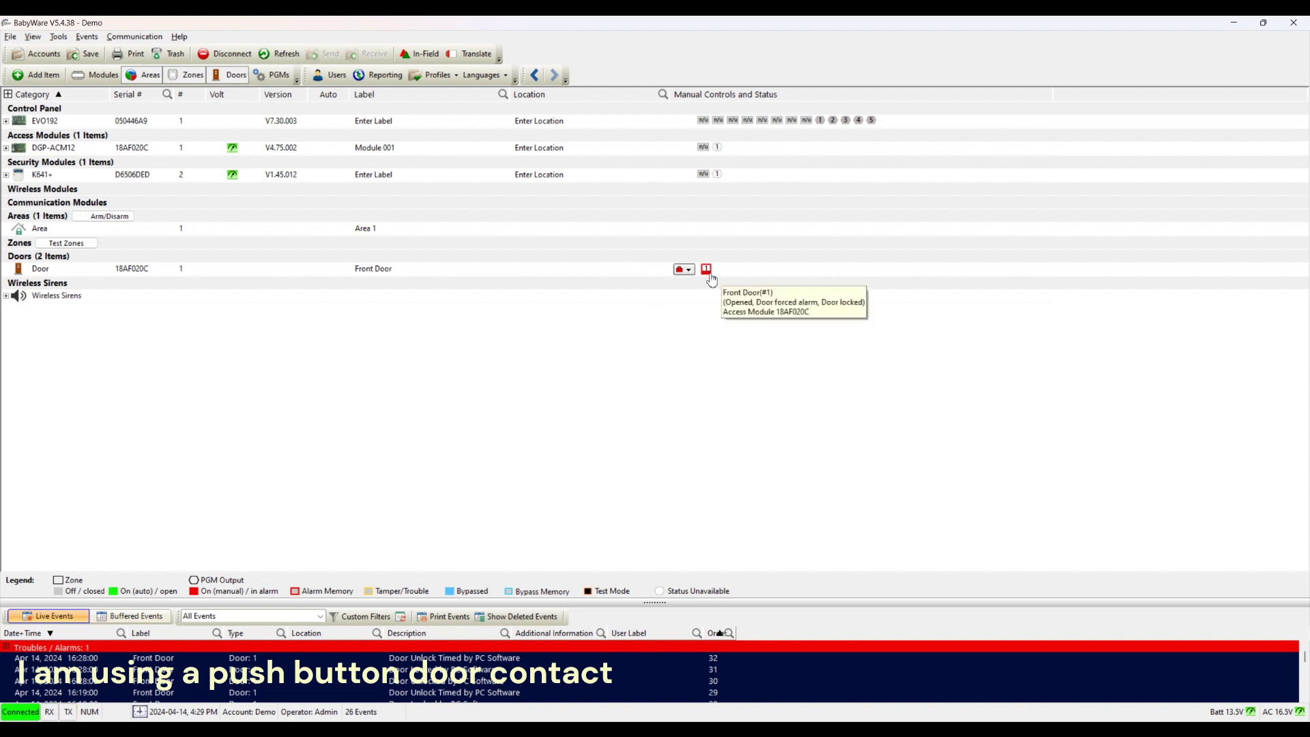